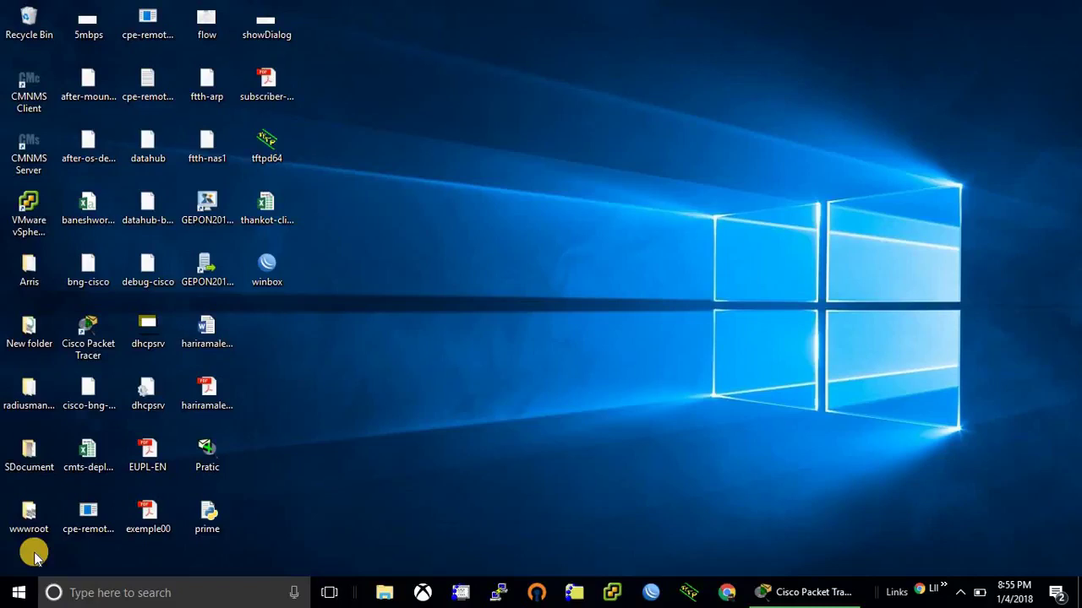
Step: Restore Packet Tracer and place a 1941 router (Router0) on the workspace
left_click(800, 591)
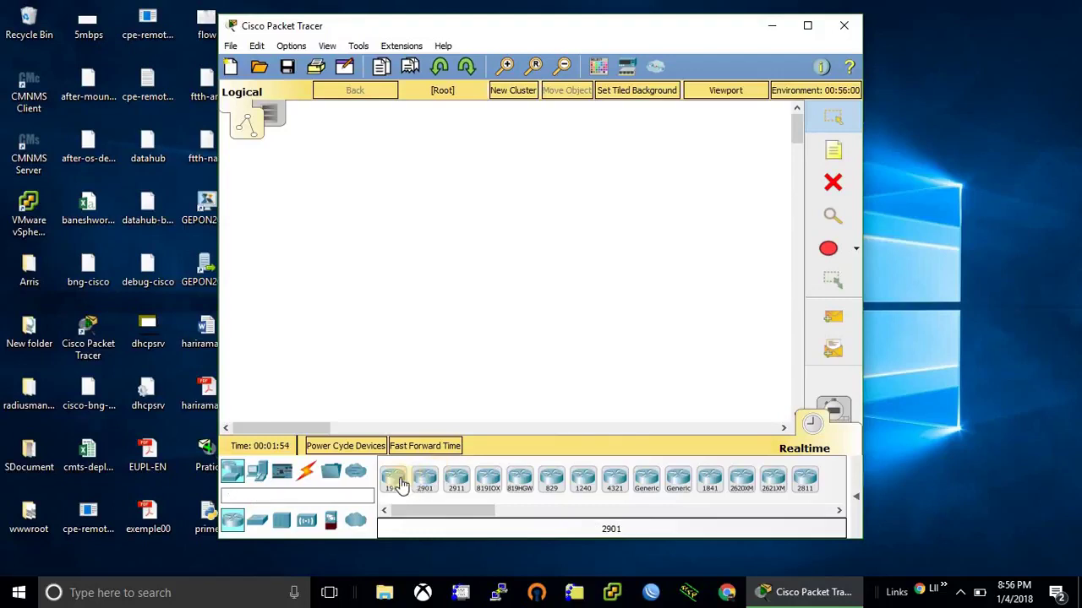
left_click_drag(400, 483, 494, 156)
left_click(488, 152)
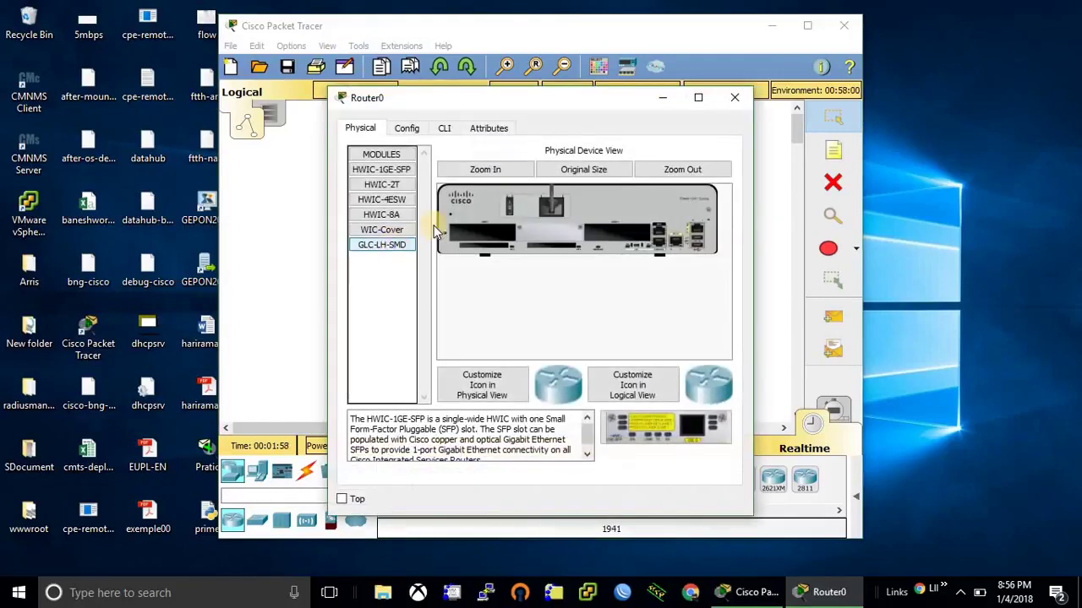
left_click(723, 100)
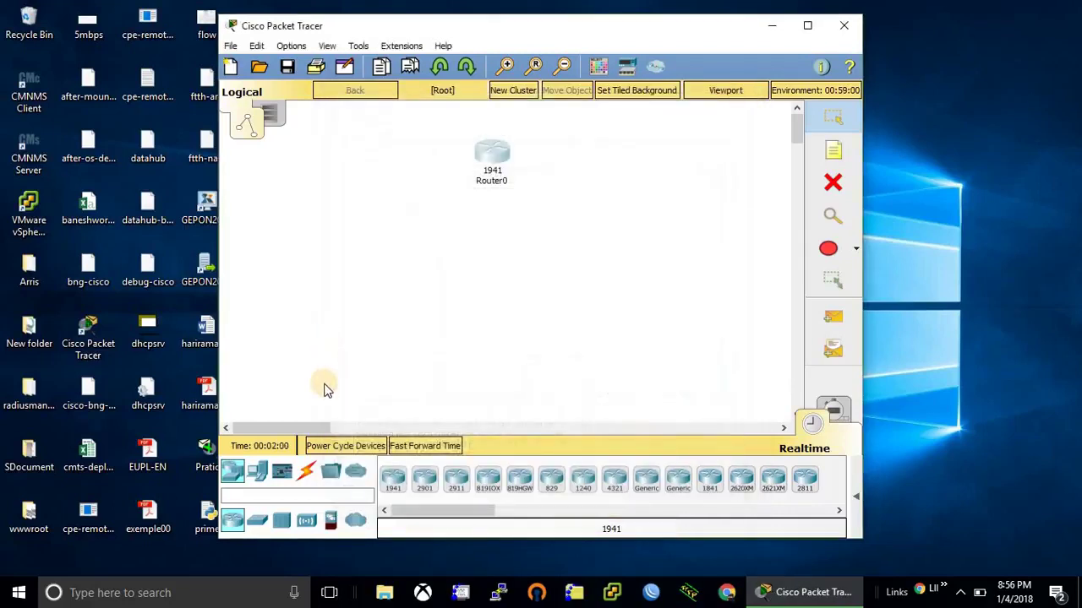
Step: Add a 2960 switch (Switch0) to the workspace
left_click(257, 523)
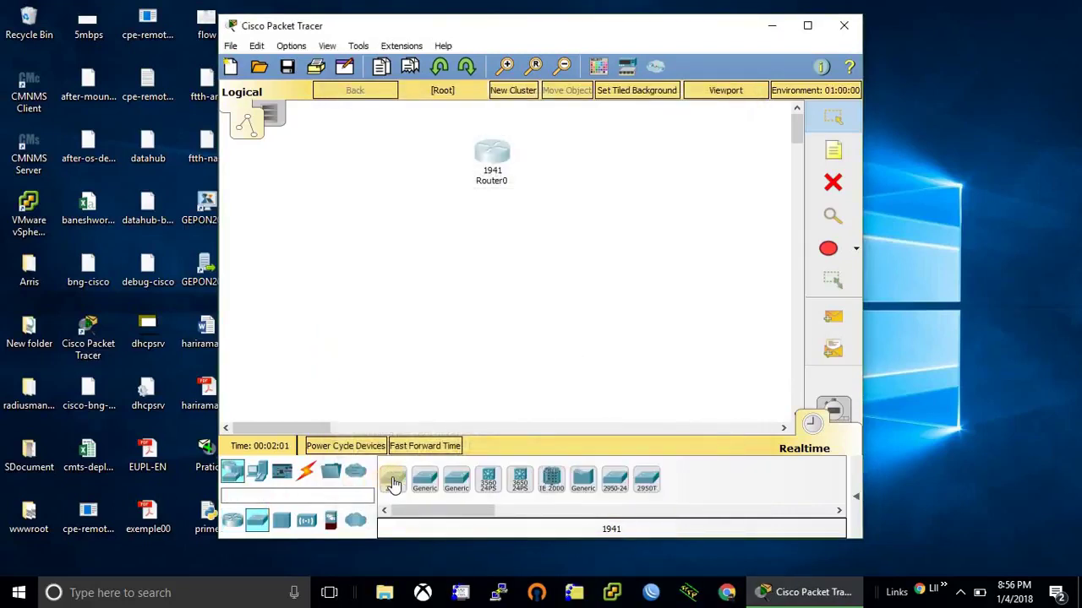
left_click(393, 482)
left_click(346, 284)
left_click(345, 287)
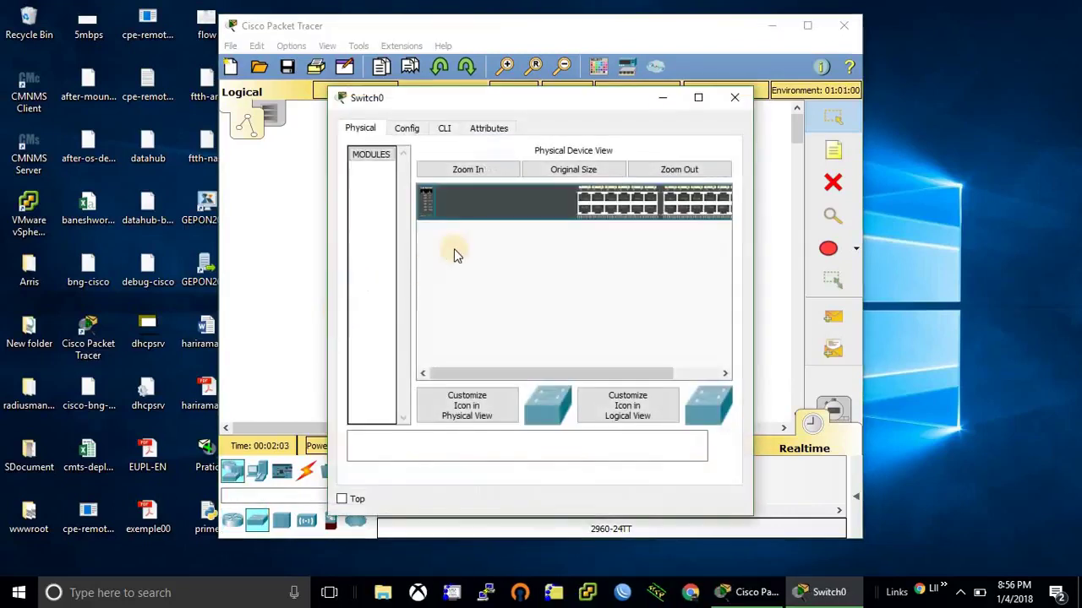
left_click(734, 97)
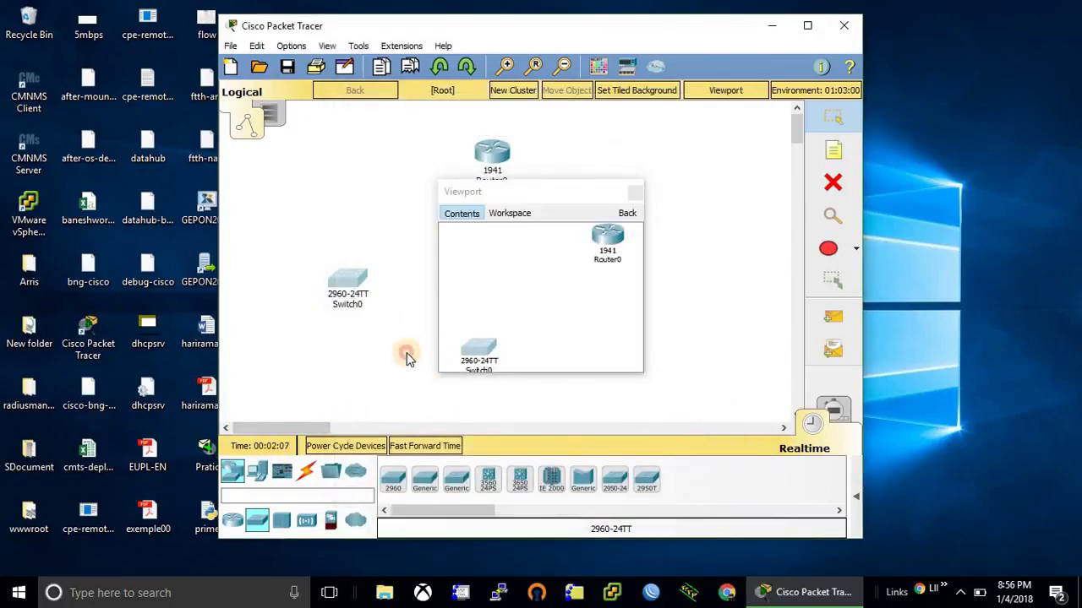
Step: Place a generic PC-PT (PC0) below the router
left_click(635, 197)
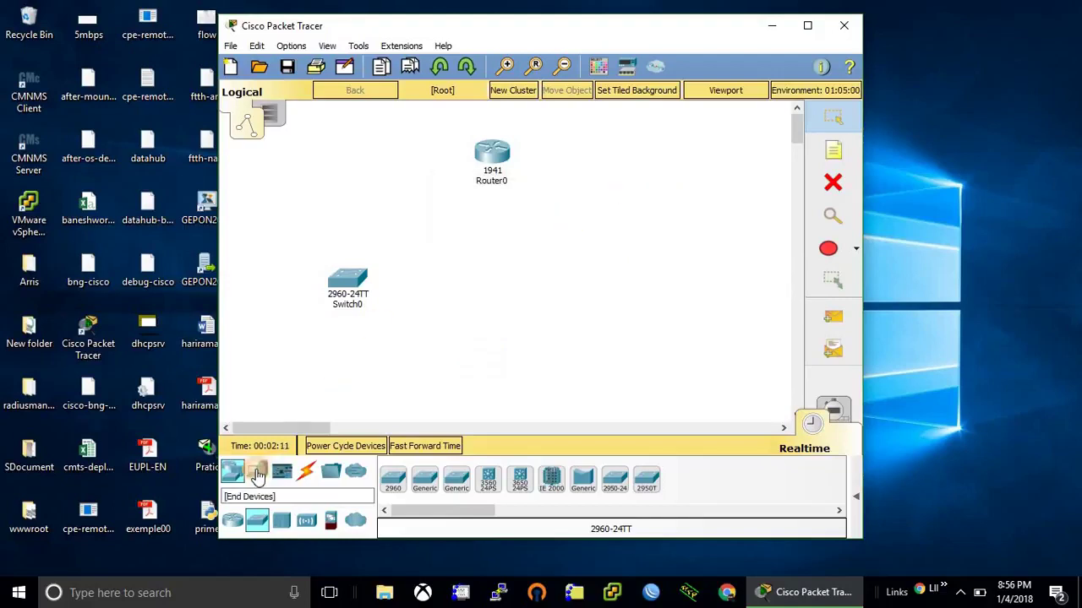
left_click(258, 477)
left_click(392, 482)
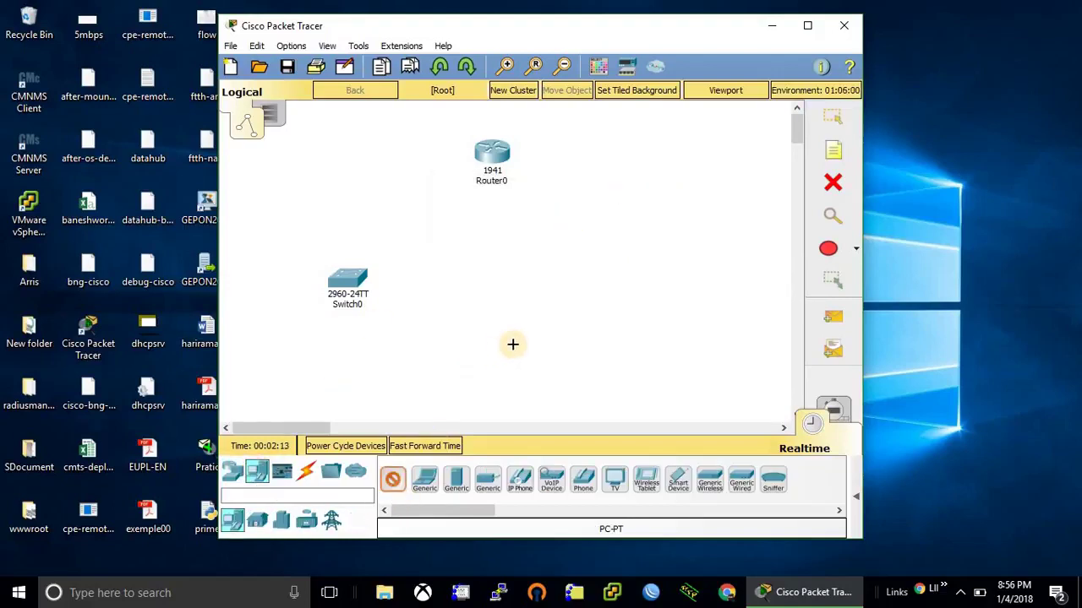
left_click(512, 344)
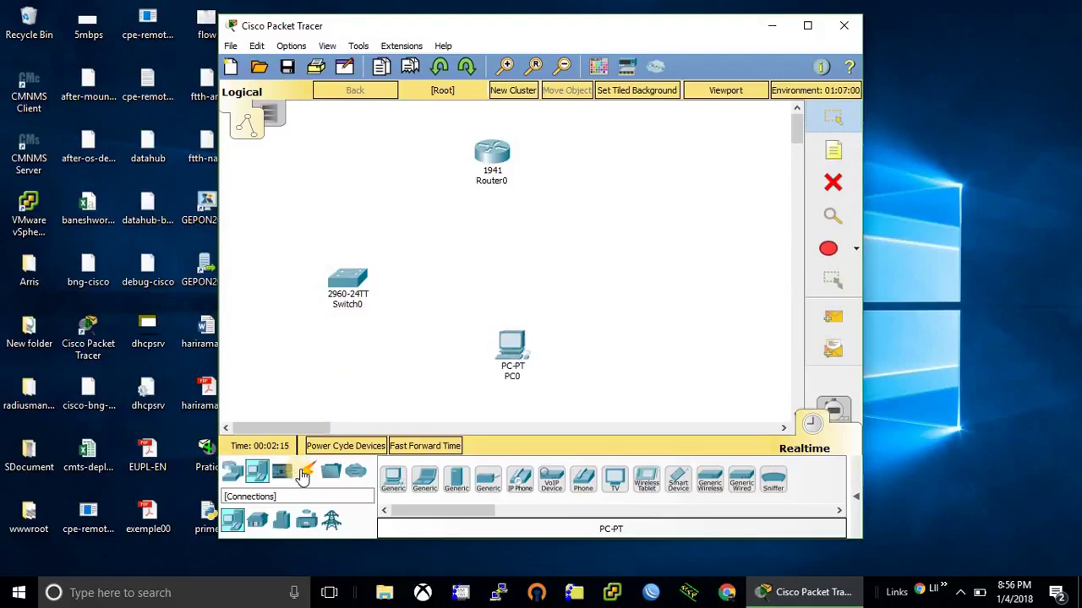
Step: Connect Router0 GigabitEthernet0/0 to Switch0 GigabitEthernet0/1 with a copper straight-through cable
left_click(304, 476)
left_click(487, 479)
left_click(490, 169)
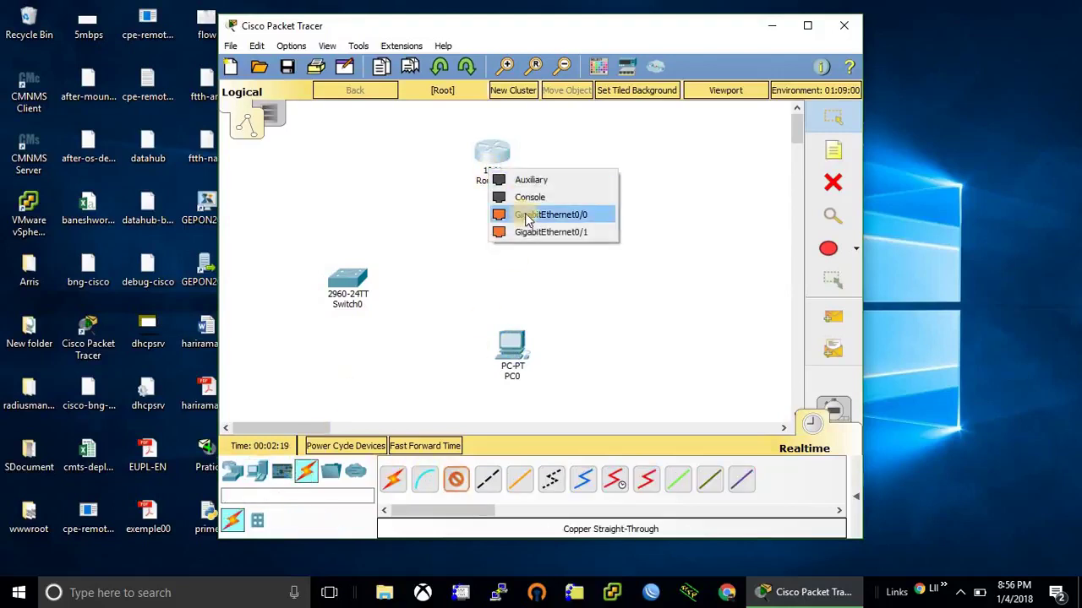
left_click(527, 216)
left_click(361, 290)
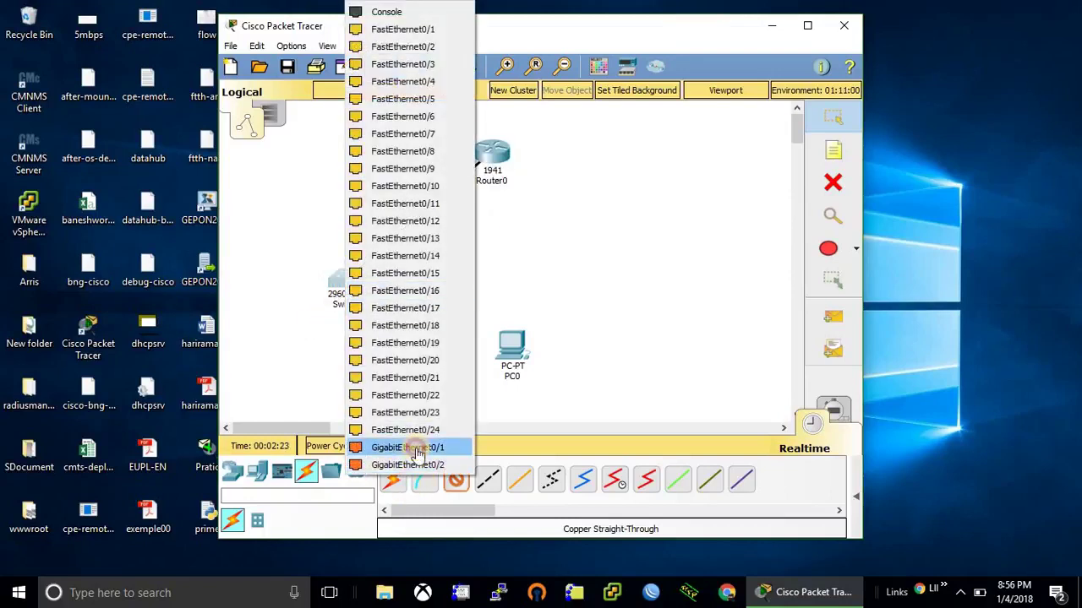
left_click(417, 454)
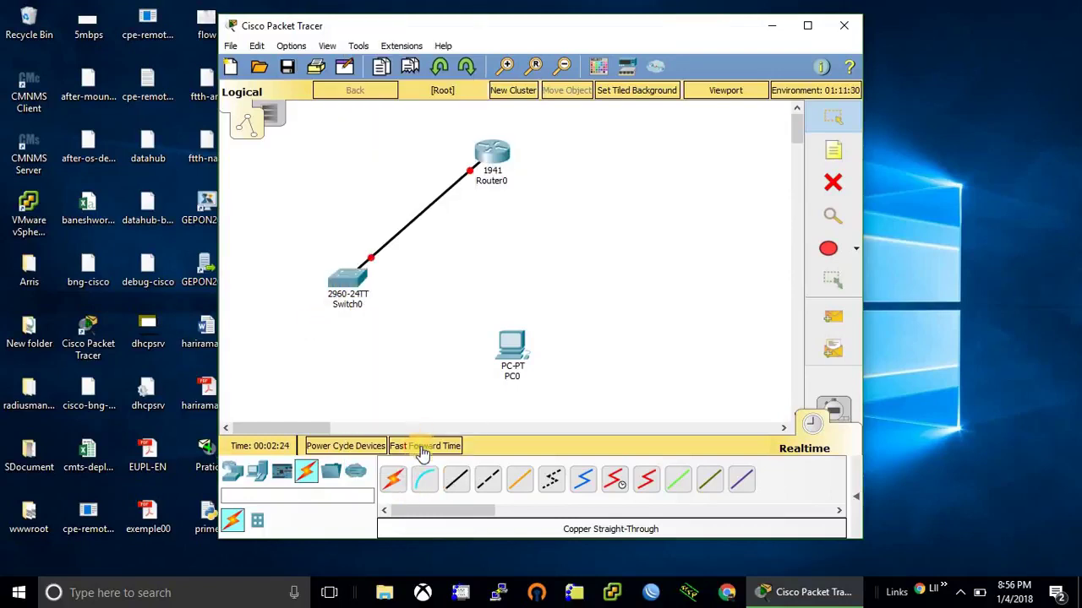
Step: Connect Switch0 FastEthernet0/1 to PC0 FastEthernet0 with a straight-through cable
left_click(342, 269)
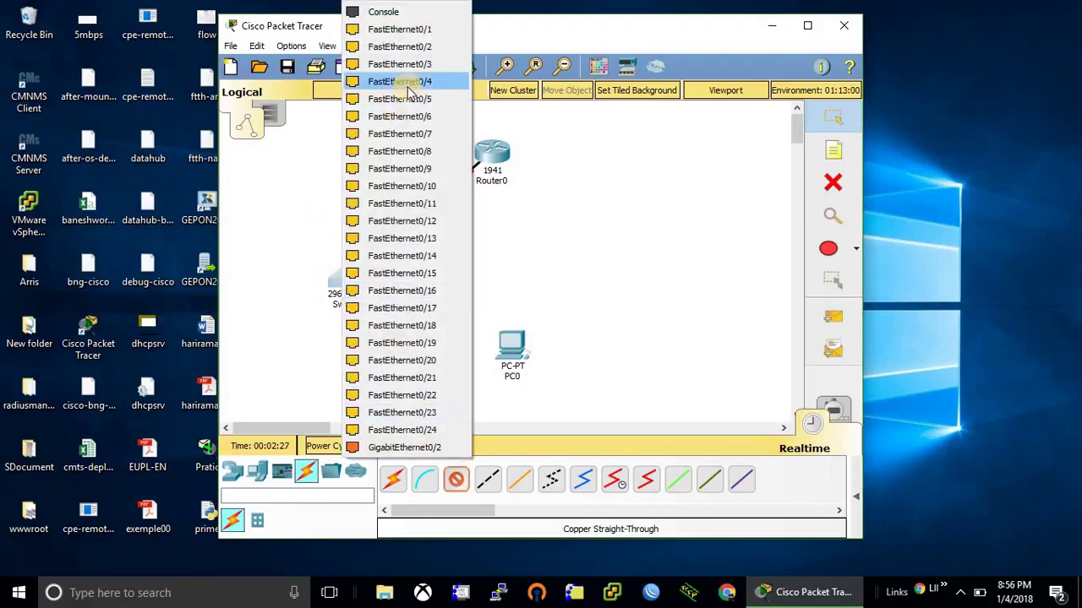
left_click(420, 30)
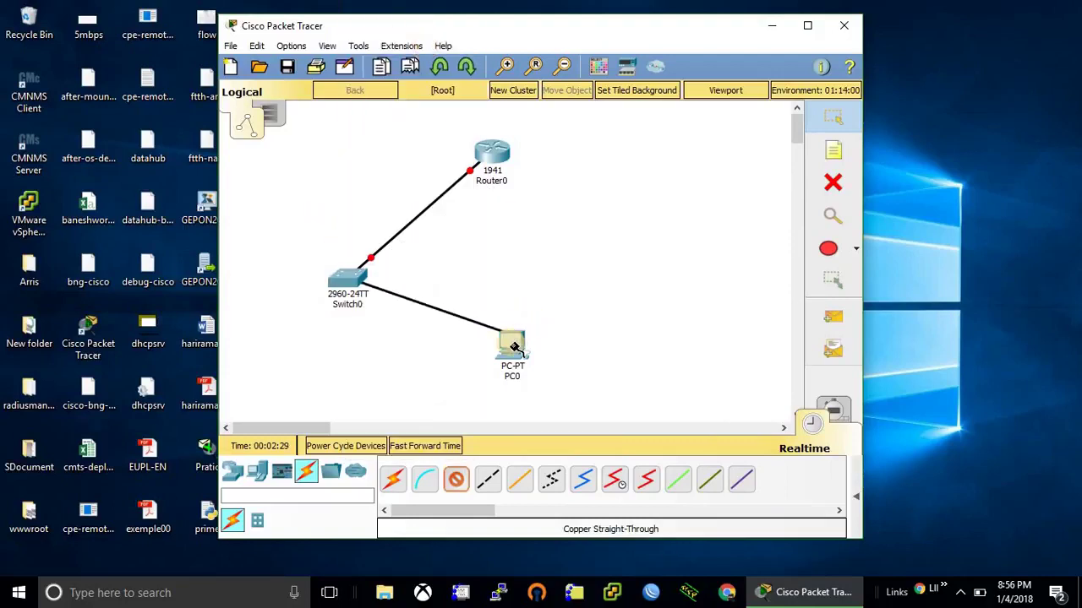
left_click(514, 347)
left_click(570, 397)
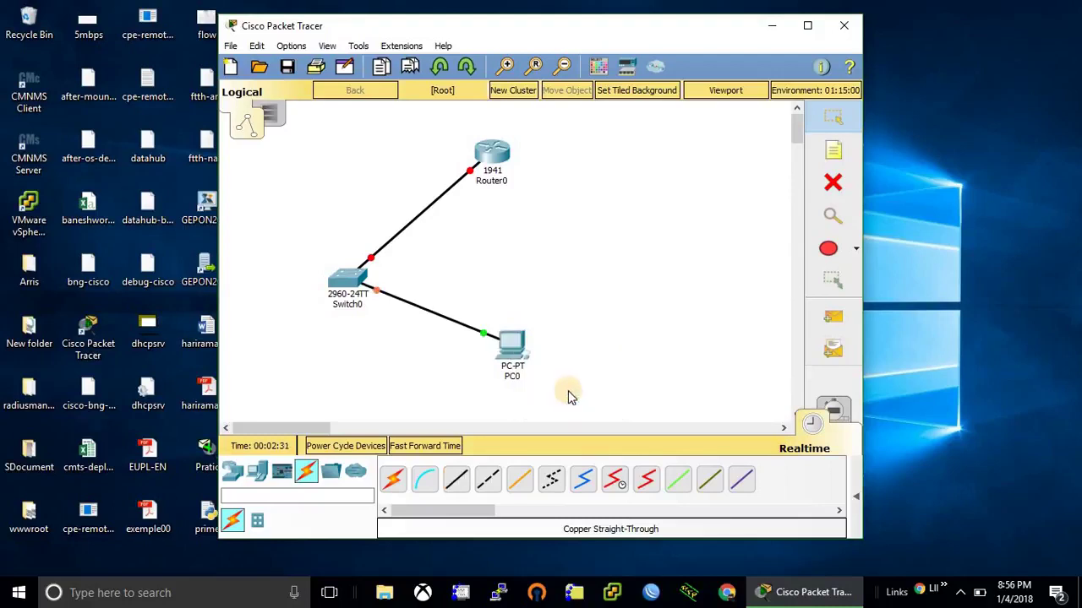
Step: In Router0's CLI, decline the initial configuration dialog and enter configure terminal
left_click(490, 152)
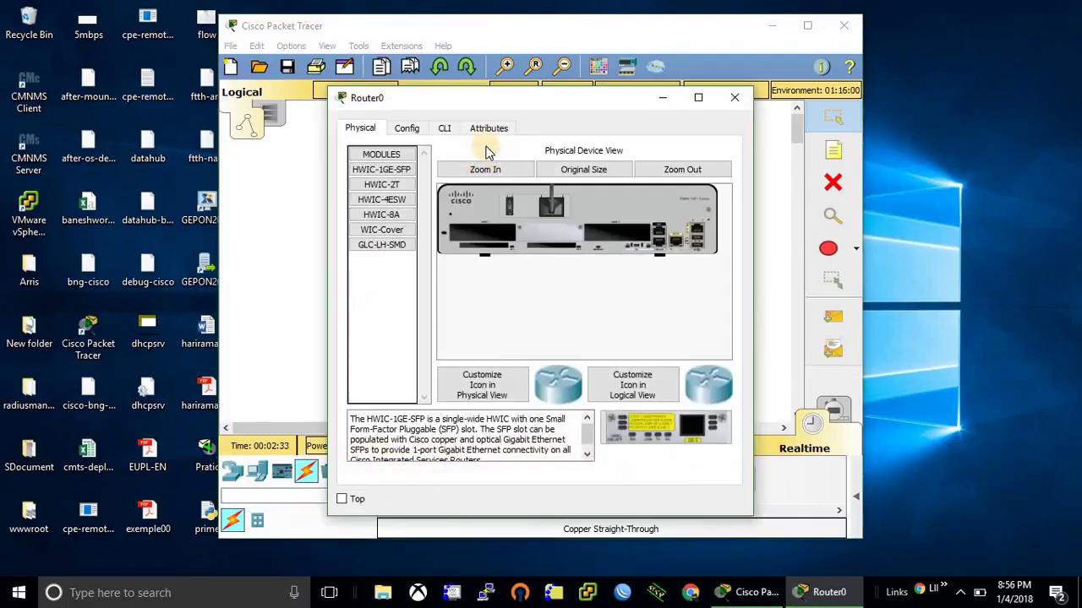
left_click(445, 131)
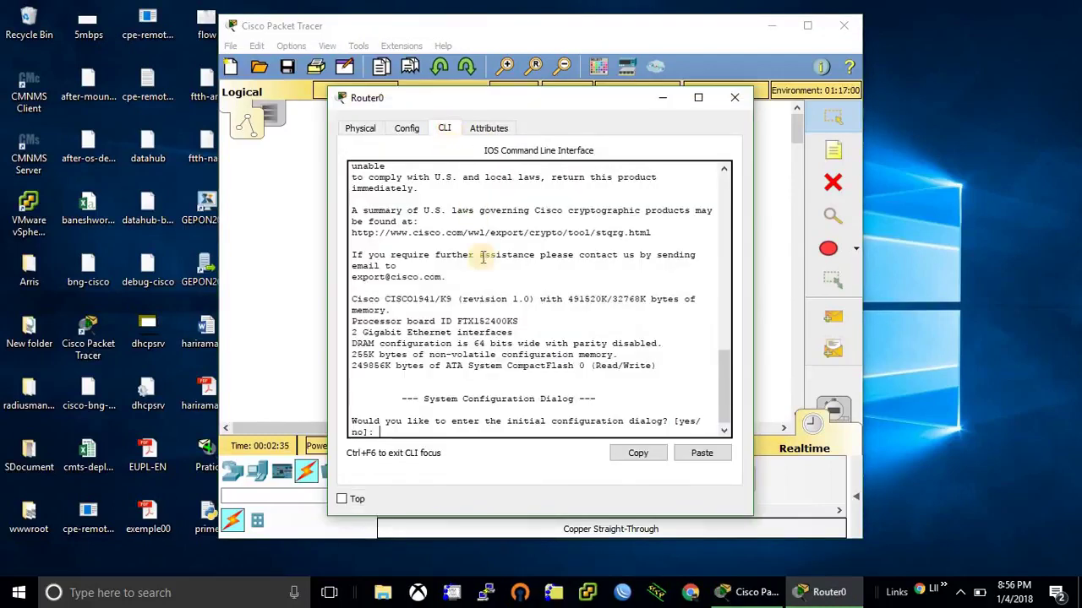
type("no")
key("Return")
key("Return")
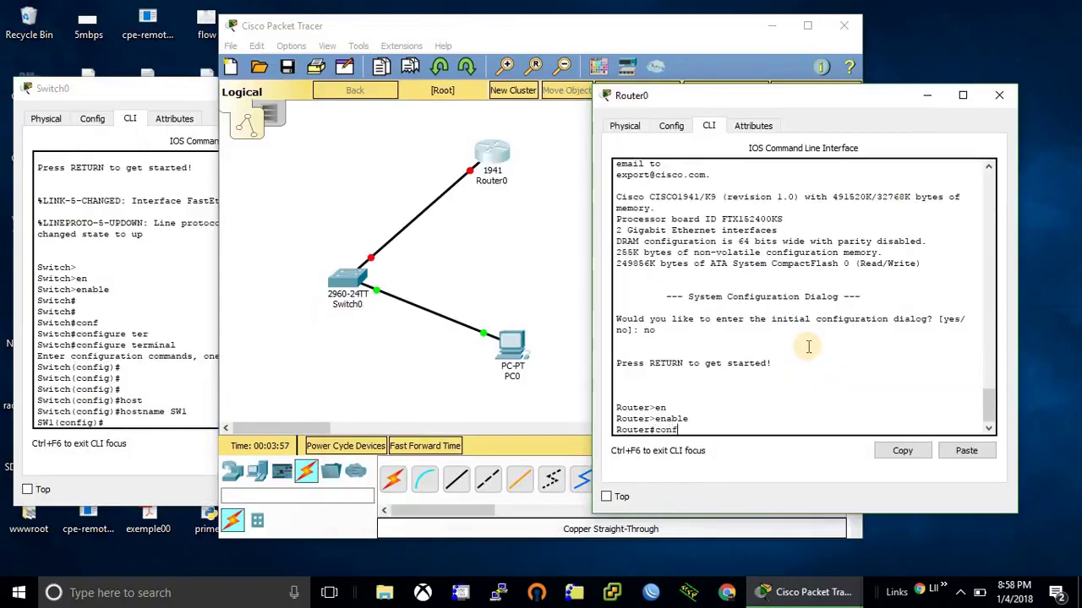
type("conf")
key("Tab")
type("ter")
key("Tab")
key("Return")
Step: Set the router's hostname to R1
key("Return")
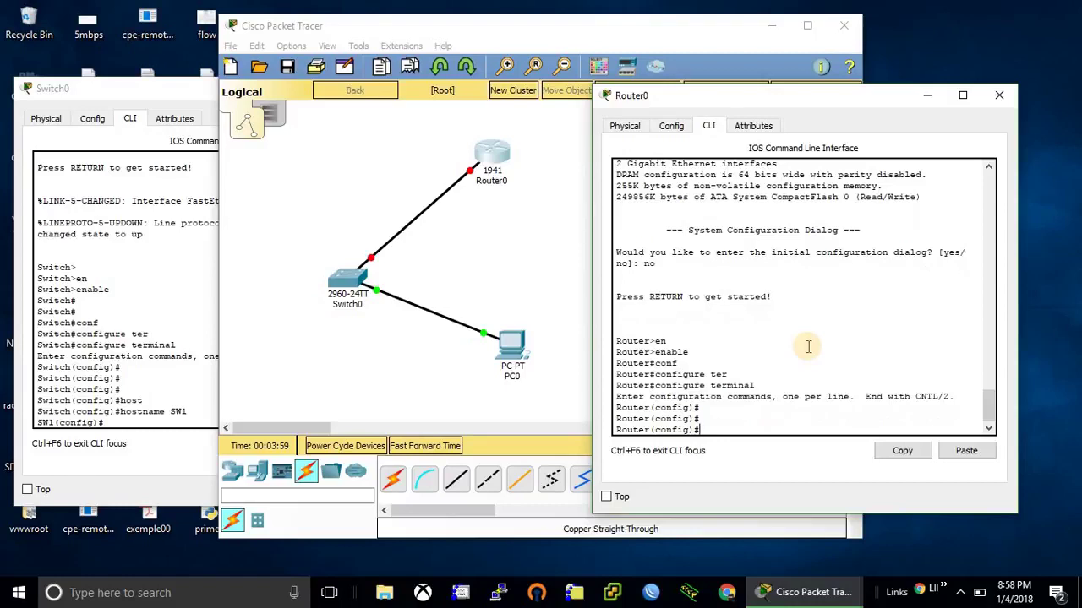
type("hos")
key("Tab")
type("R1")
Step: Give interface GigabitEthernet0/0 the address 172.16.0.1 255.255.255.0
key("Return")
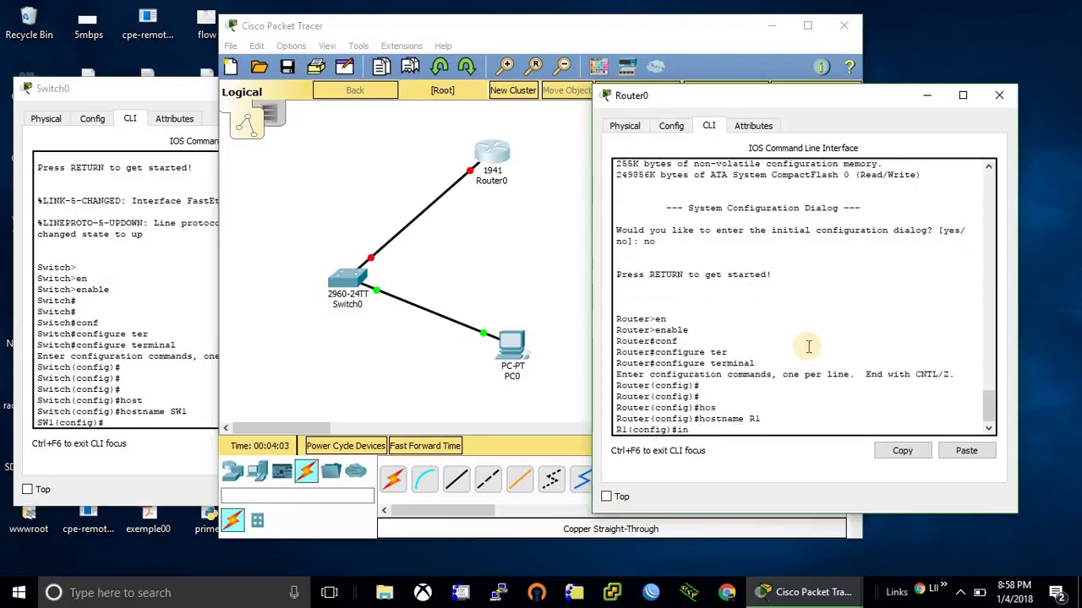
type("in")
key("Tab")
type("gi")
key("Tab")
type("0/0")
key("Return")
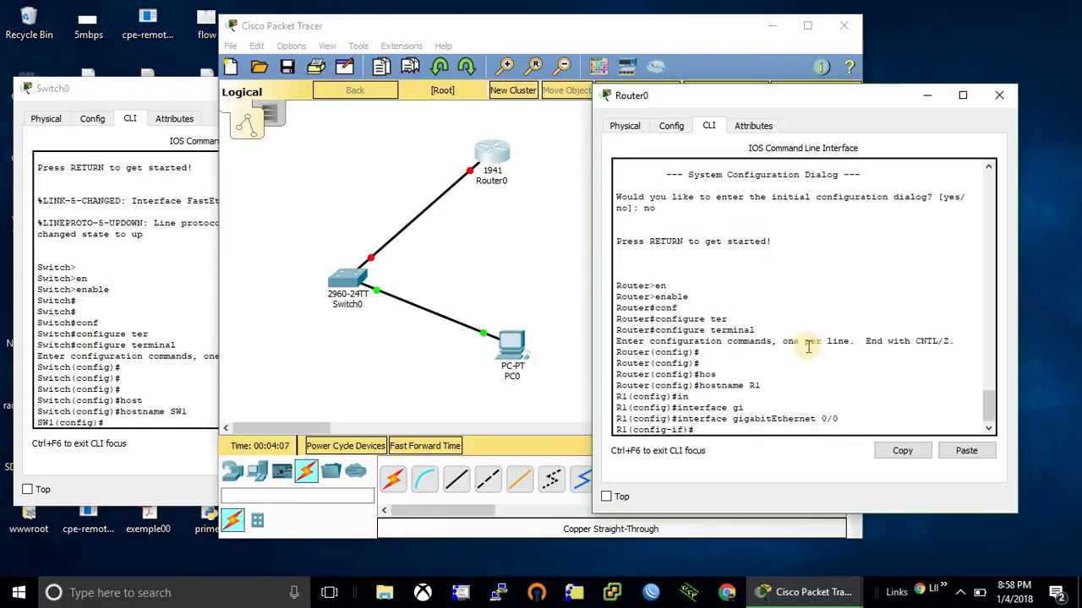
type("des")
key("BackSpace")
key("BackSpace")
type("d")
key("Tab")
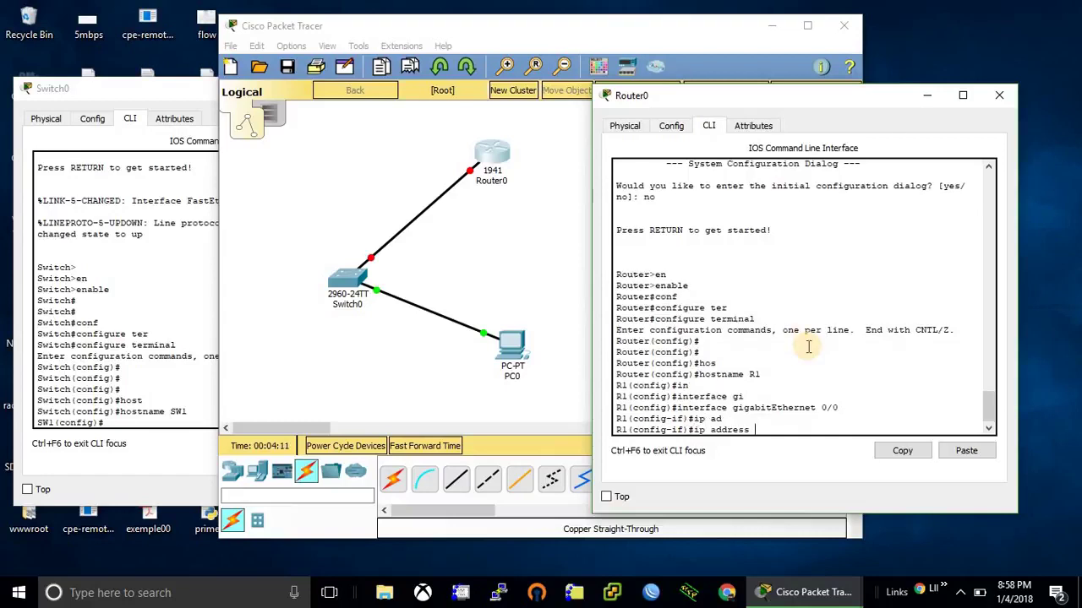
type("172.16.0.1 255.255.255.0")
key("Return")
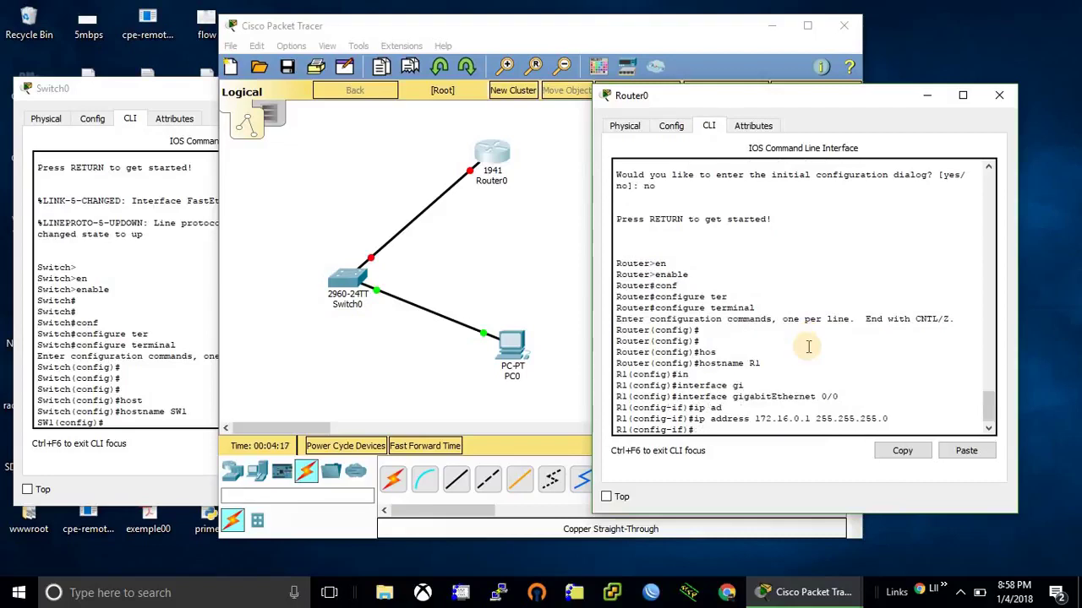
Step: Enable GigabitEthernet0/0 with no shutdown and exit configuration mode with Ctrl+Z
type("no shu")
key("Tab")
key("Return")
key("Return")
key("Return")
key("Return")
key("Return")
key("ctrl+z")
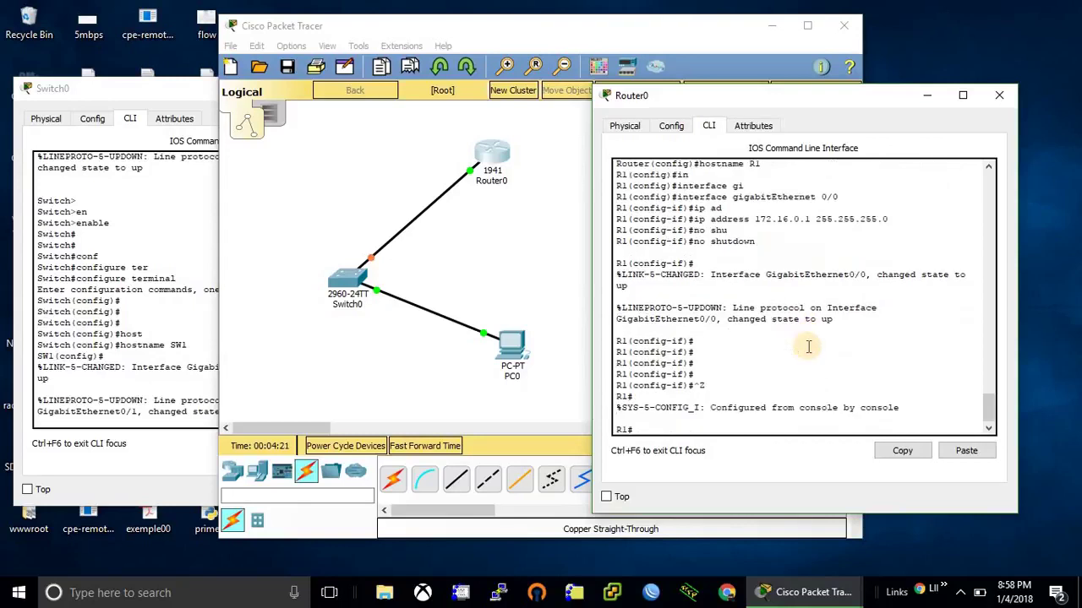
key("Return")
key("Return")
key("Return")
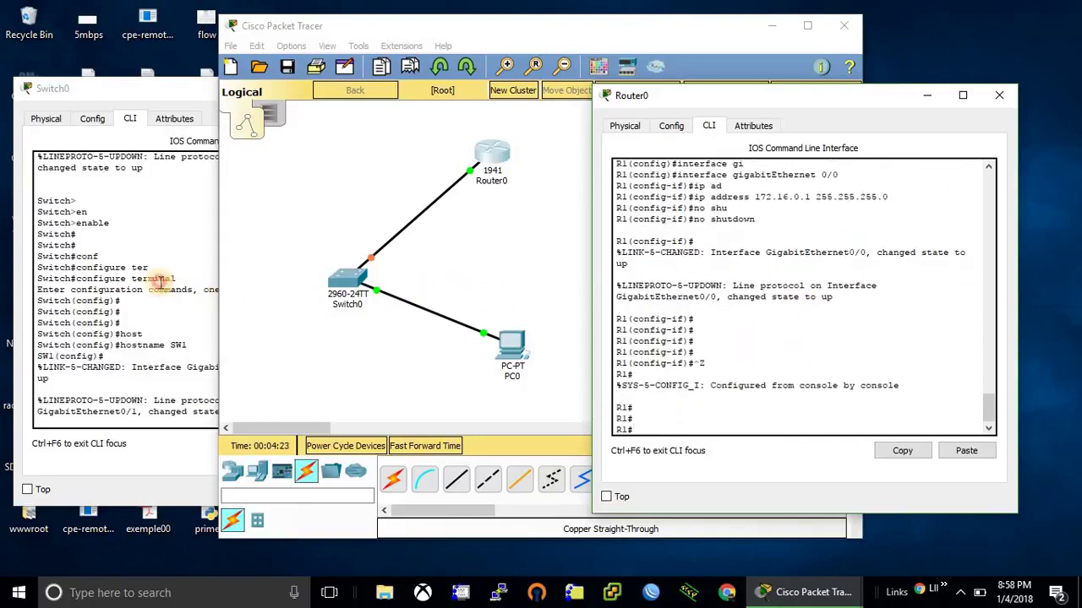
Step: In the switch console, exit configuration mode with Ctrl+Z to reach the SW1# prompt
left_click(161, 280)
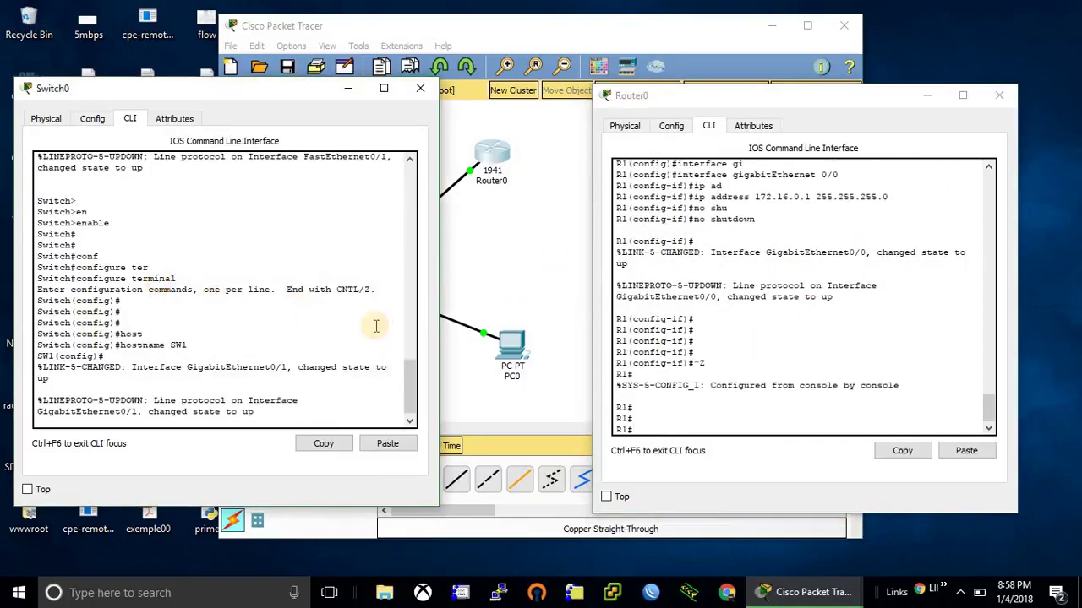
left_click_drag(410, 367, 362, 371)
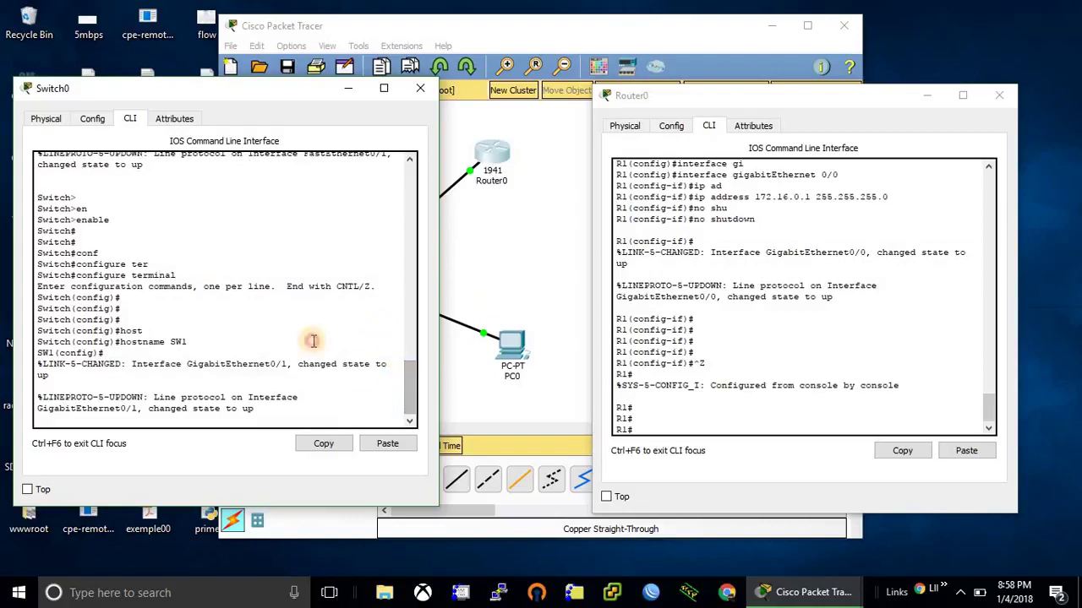
key("Return")
key("Return")
key("Return")
key("Return")
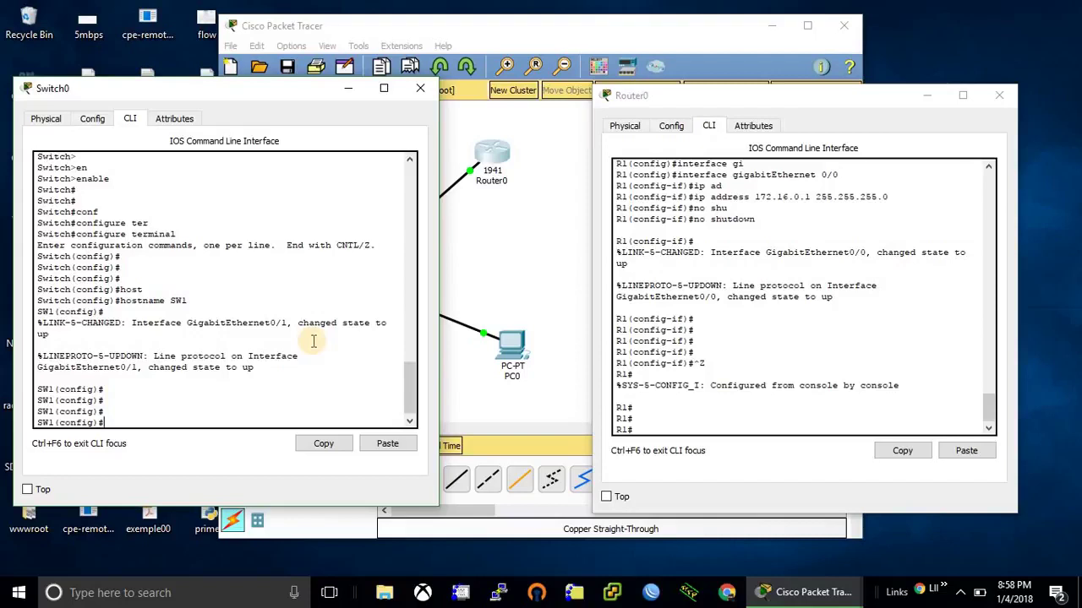
left_click(312, 341)
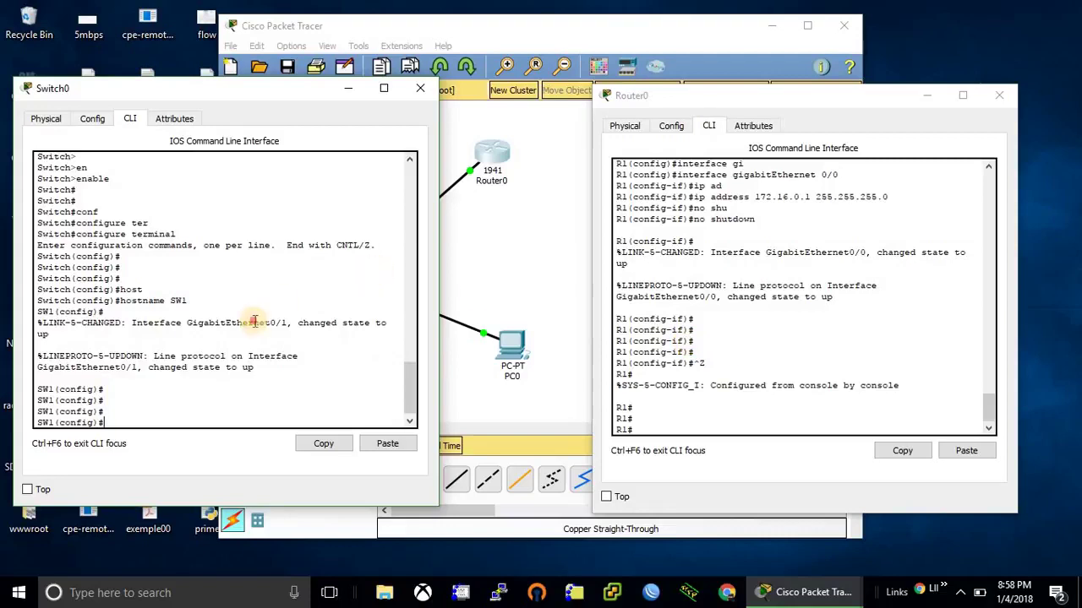
key("ctrl+z")
key("Return")
key("Return")
key("Return")
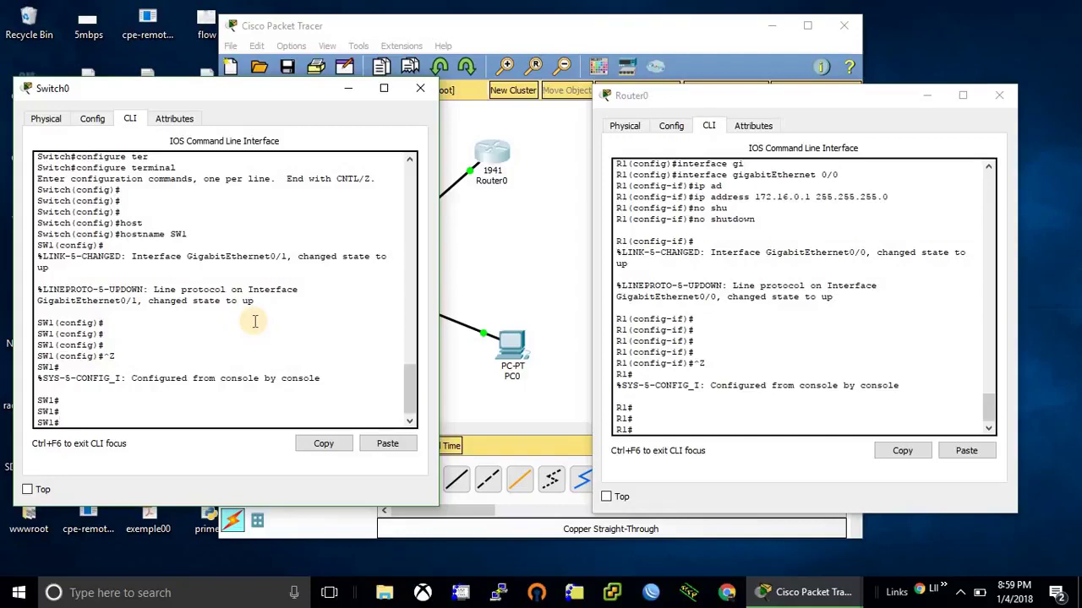
Step: On SW1, enter configure terminal and select interface VLAN 1
type("conf")
key("Tab")
key("Return")
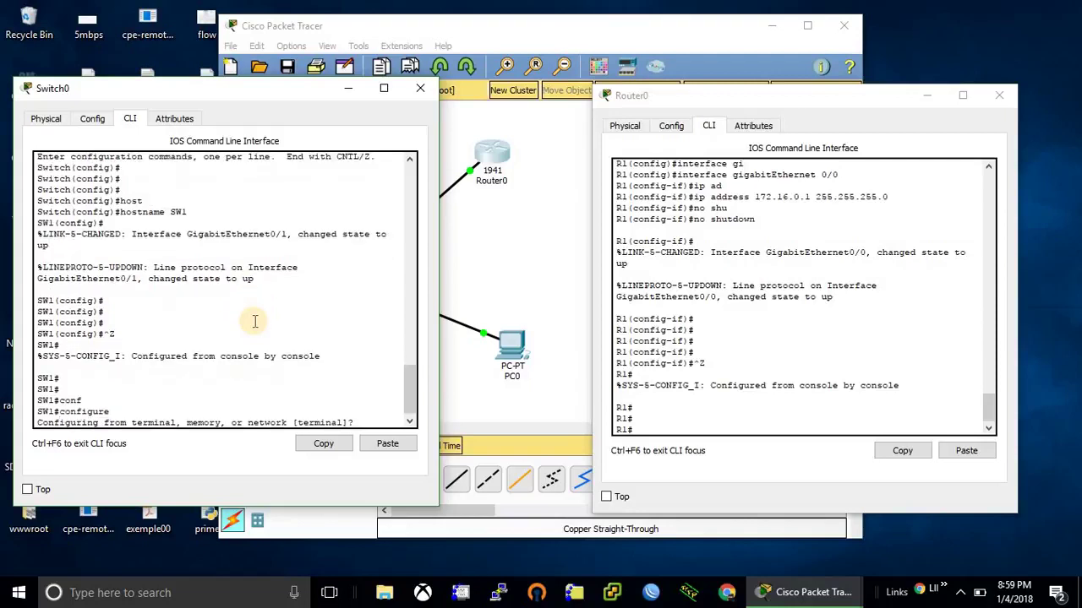
key("Return")
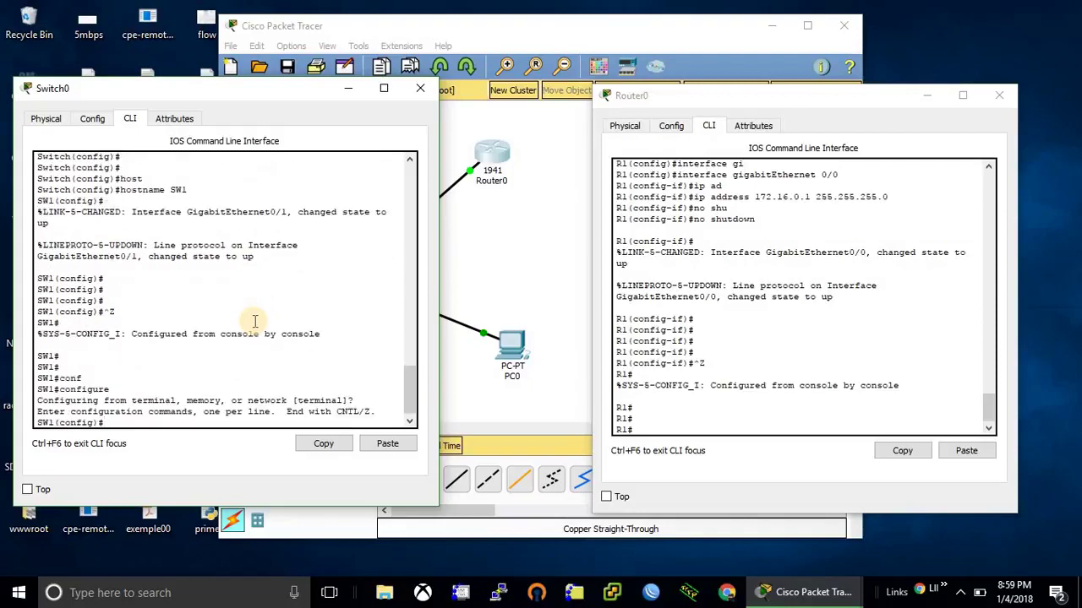
type("in")
key("Tab")
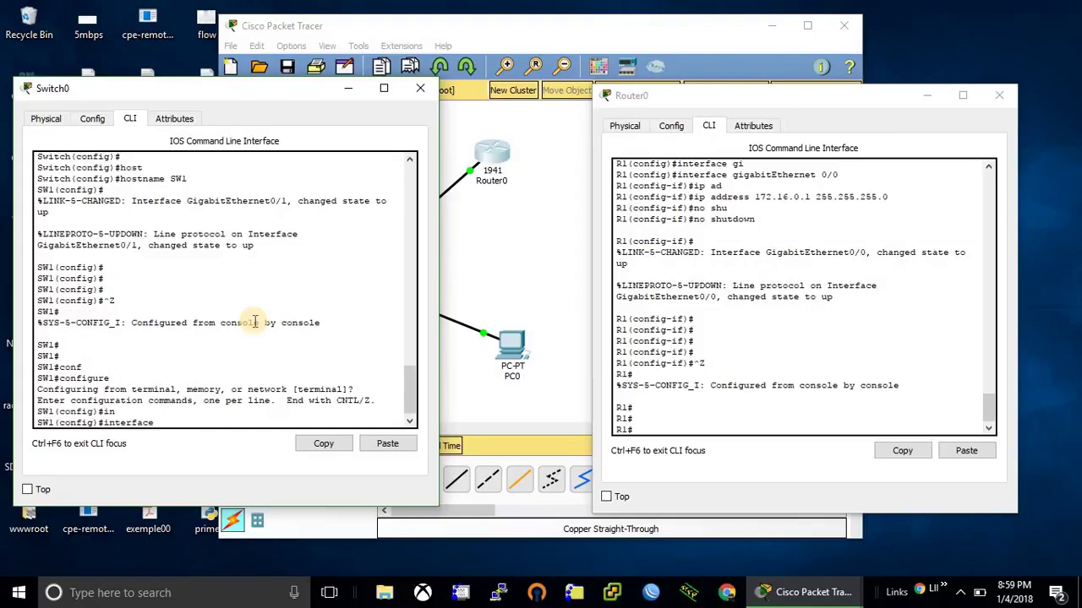
type("vla")
key("Tab")
type("1")
key("Return")
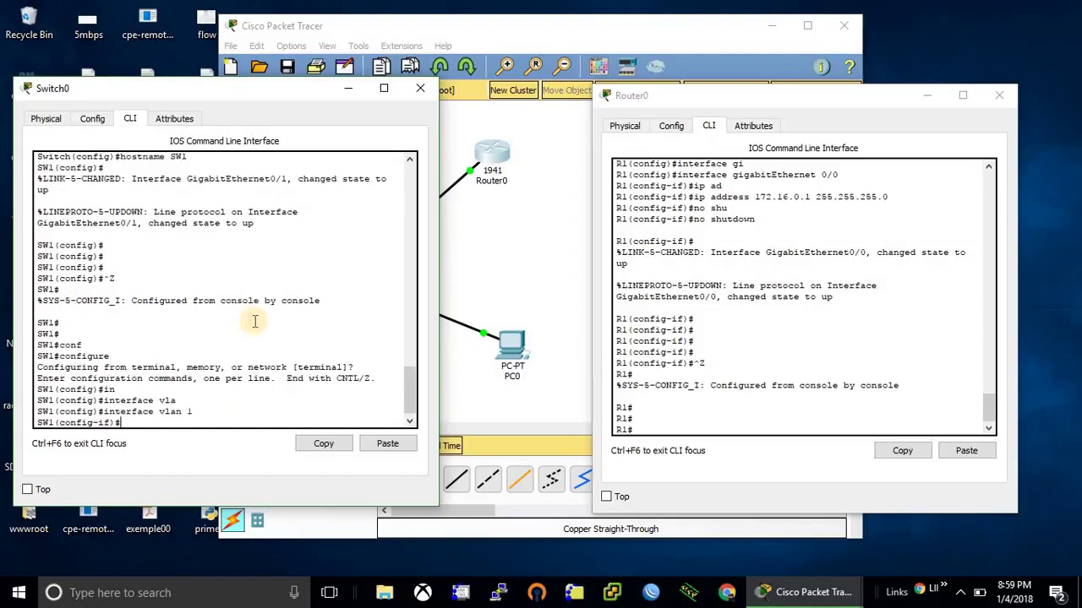
Step: Assign VLAN 1 address 172.16.0.2 255.255.255.0, bring it up, and exit configuration
type("ip add")
key("Tab")
type("172.16.0.2 255.25")
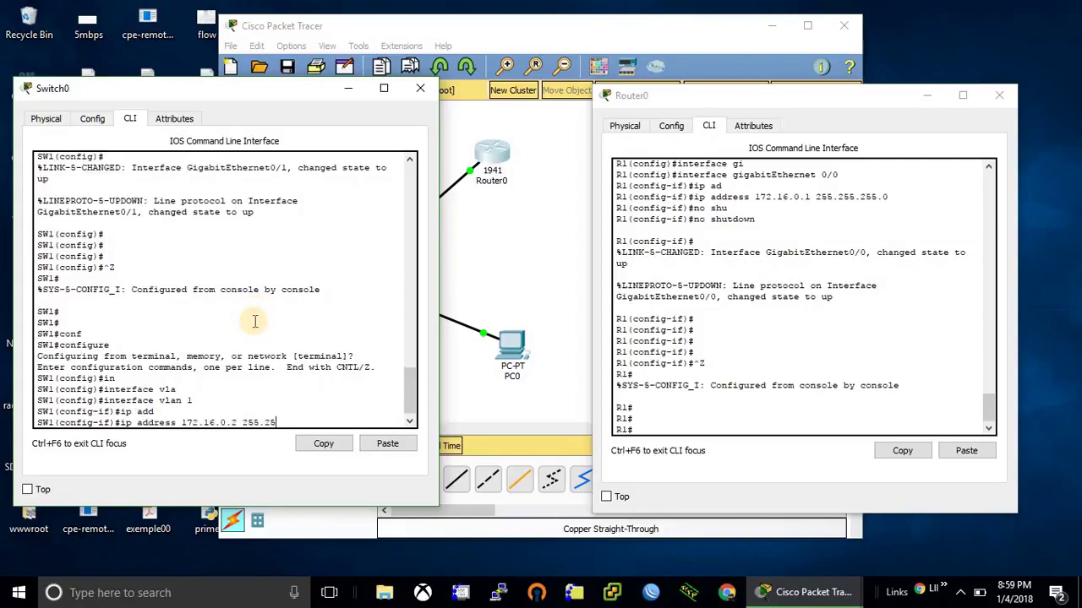
type("5.255.0")
key("Return")
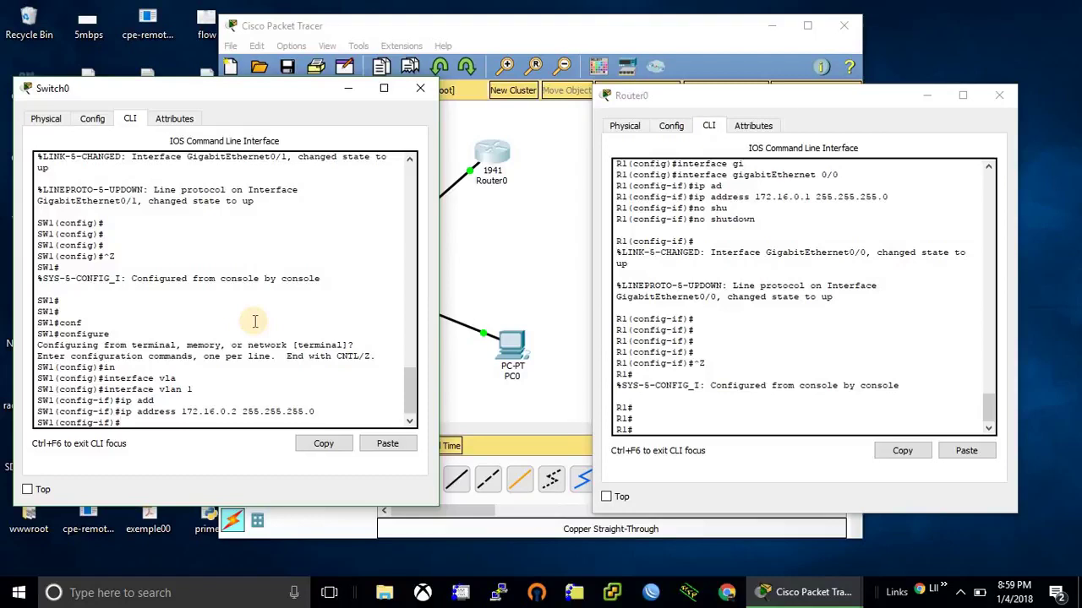
type("no shu")
key("Tab")
key("Return")
key("Return")
key("Return")
key("Return")
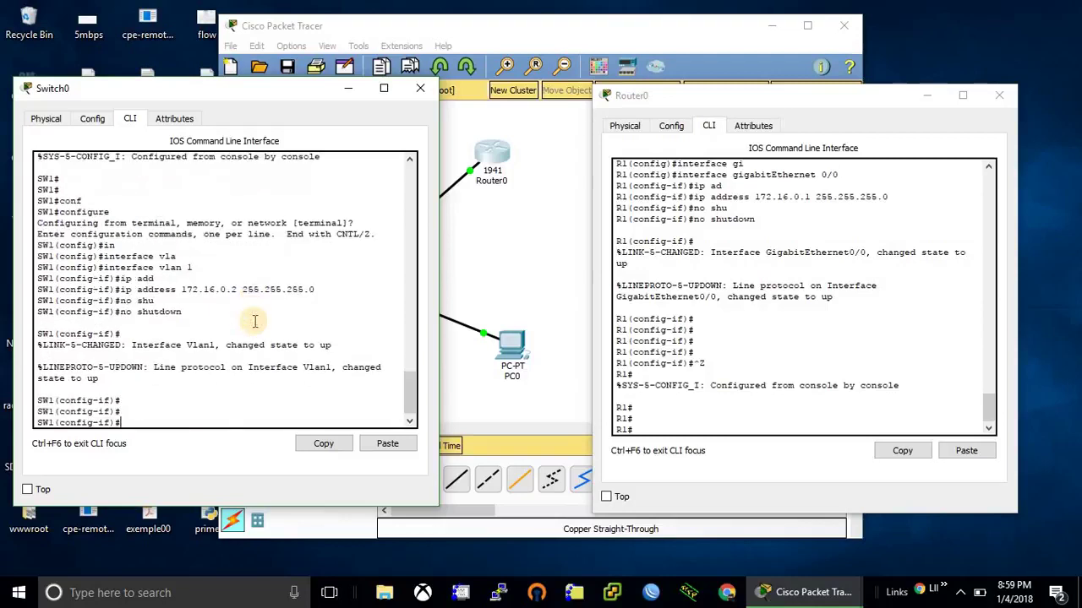
key("ctrl+z")
key("Return")
Step: Show the VLAN 1 interface status with show interfaces vlan1
type("sh")
key("Tab")
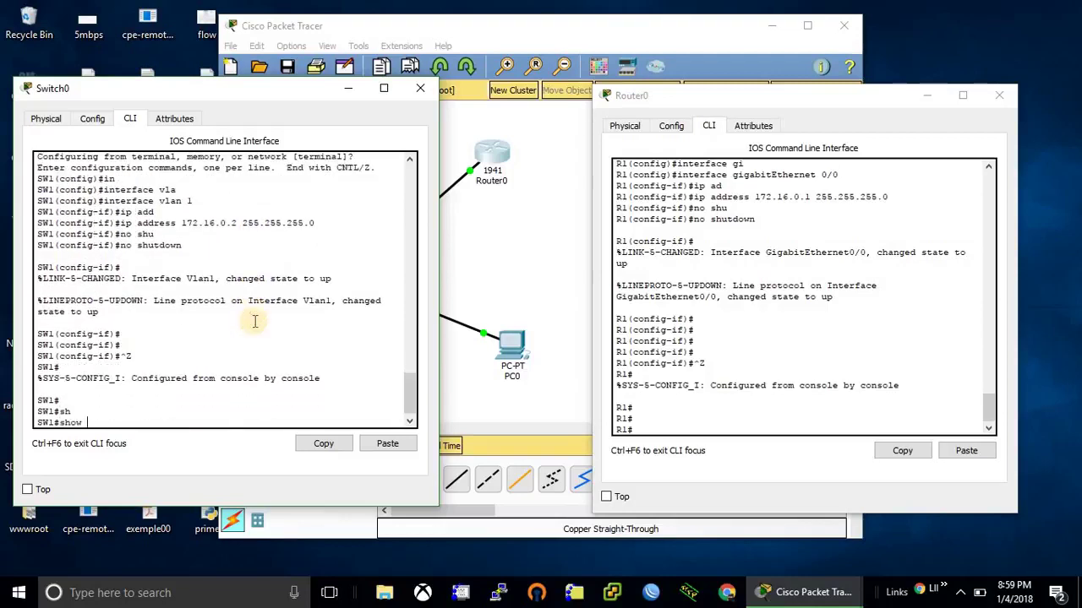
type("int")
key("Tab")
type("vl")
key("Tab")
type("1")
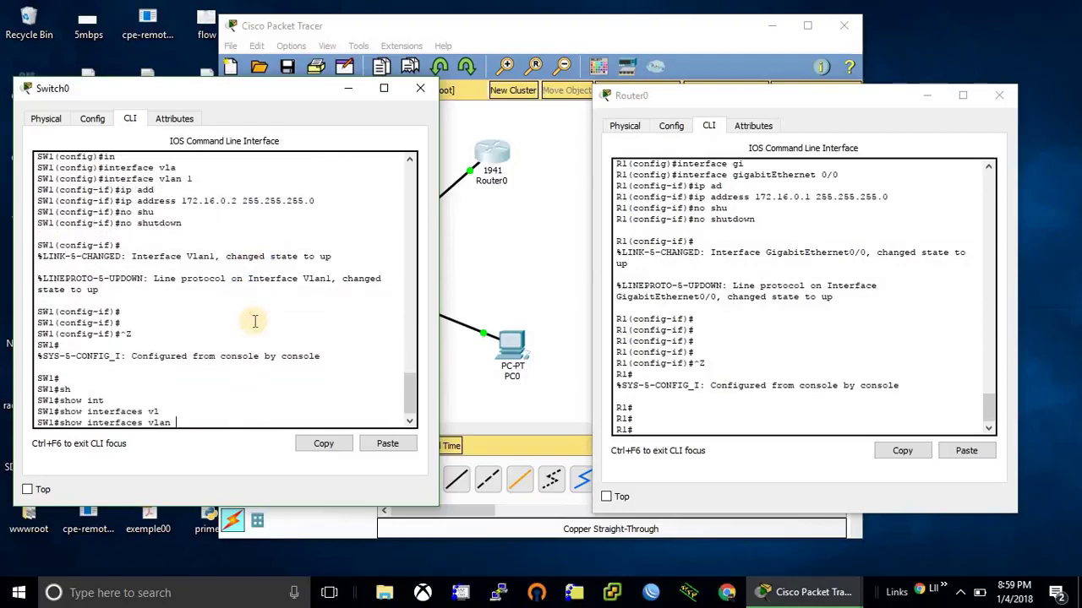
key("Return")
Step: In PC0's IP Configuration, enter static address 172.16.0.3 and erase a mistyped subnet mask
left_click(513, 223)
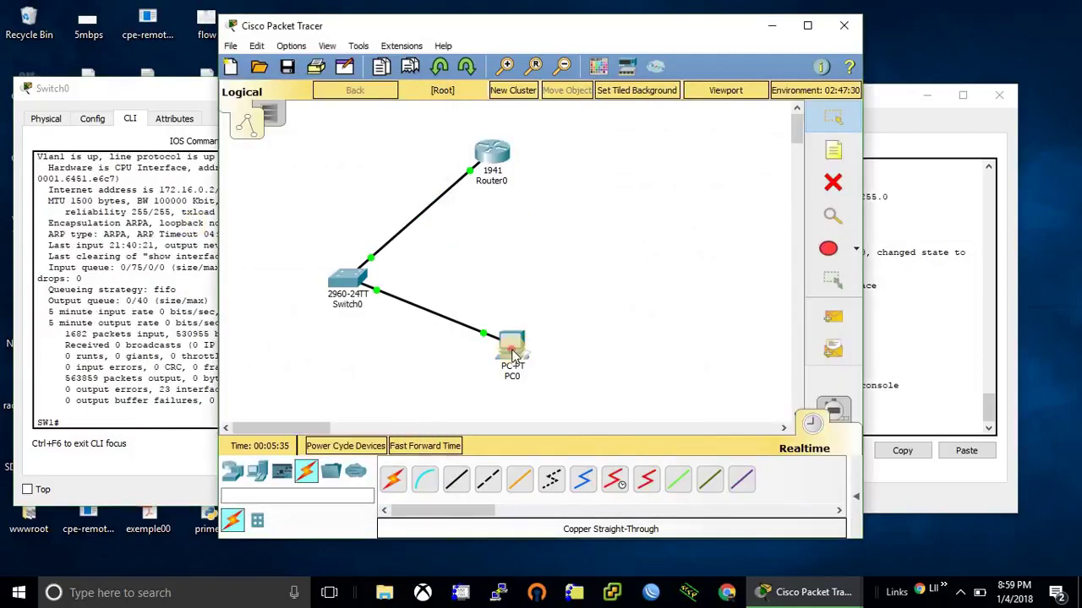
left_click(511, 355)
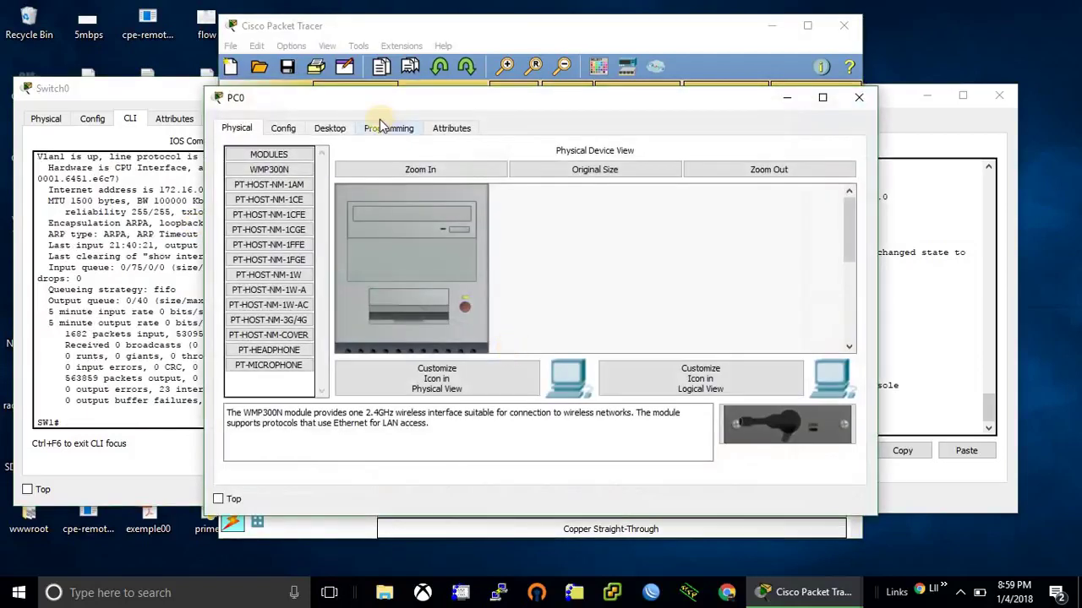
left_click(348, 127)
left_click(267, 204)
left_click(473, 218)
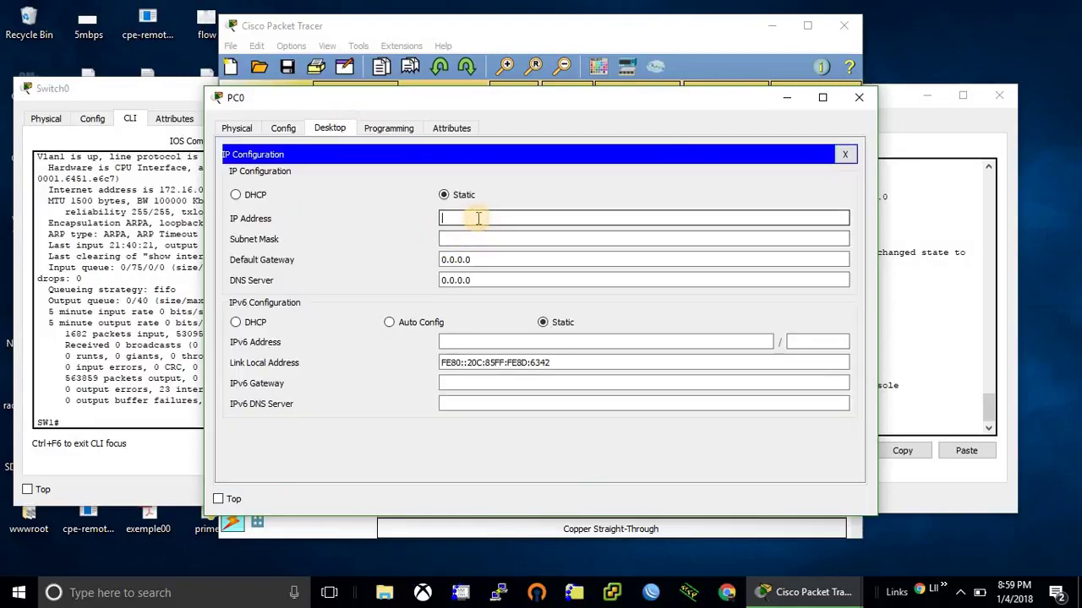
type("172.1")
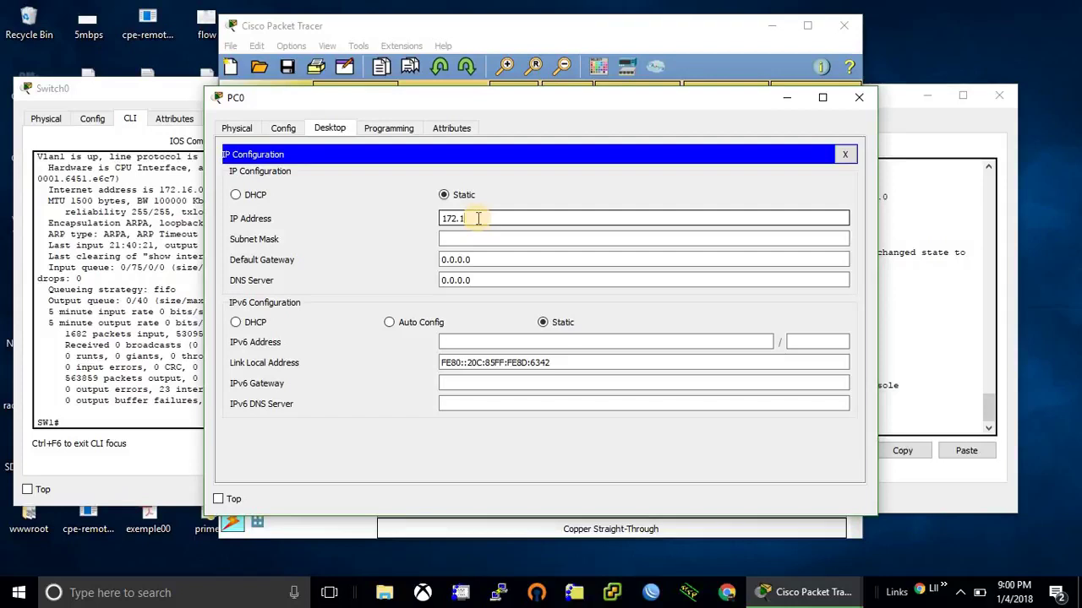
type("6.0.3")
key("Tab")
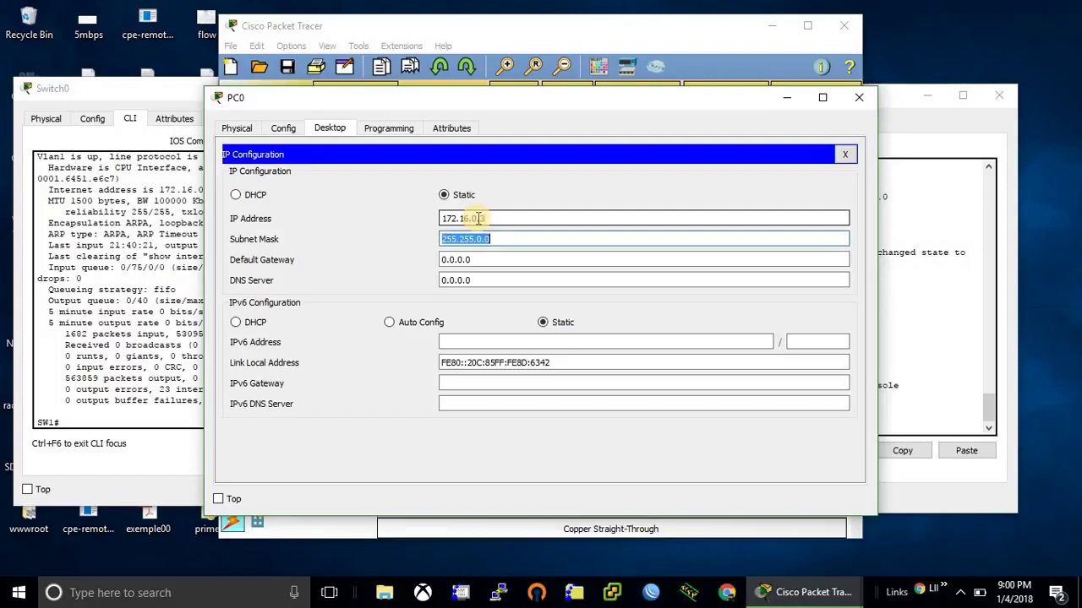
type("155.1")
key("BackSpace")
key("BackSpace")
key("BackSpace")
key("BackSpace")
key("BackSpace")
Step: Complete PC0's subnet mask as 255.255.255.0 and close IP Configuration
type("255.255.255.0")
left_click(844, 154)
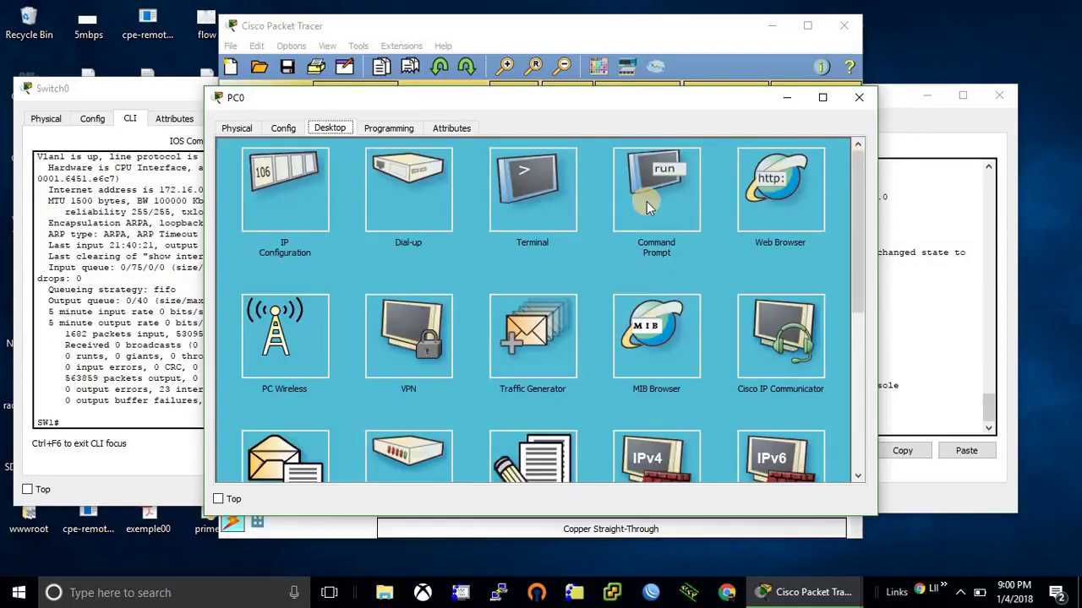
left_click(621, 204)
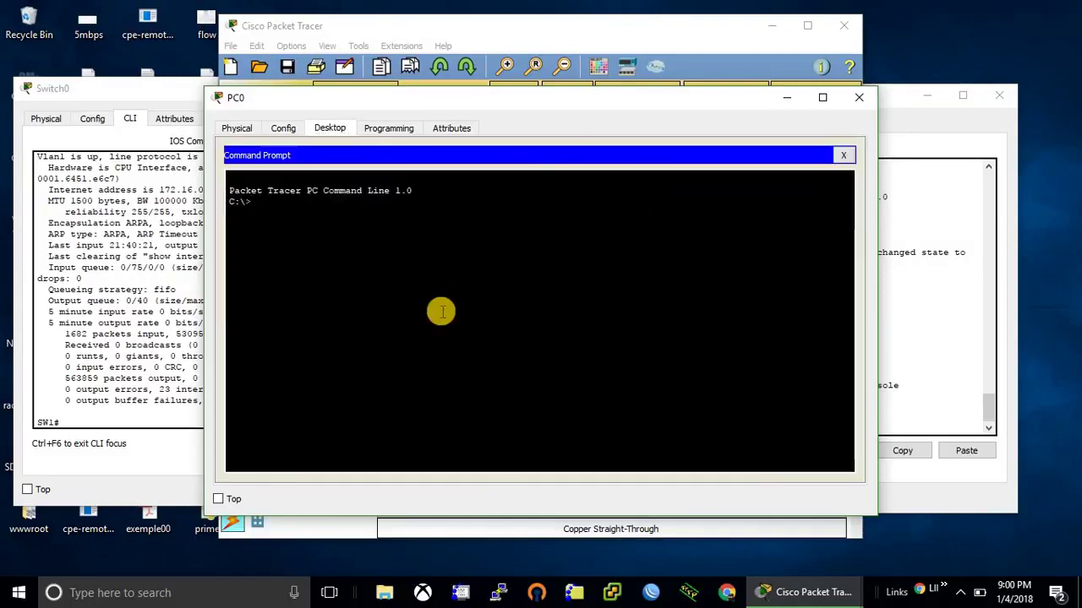
Step: From PC0's command prompt, ping the router at 172.16.0.1 and the switch at 172.16.0.2
type("ping 172")
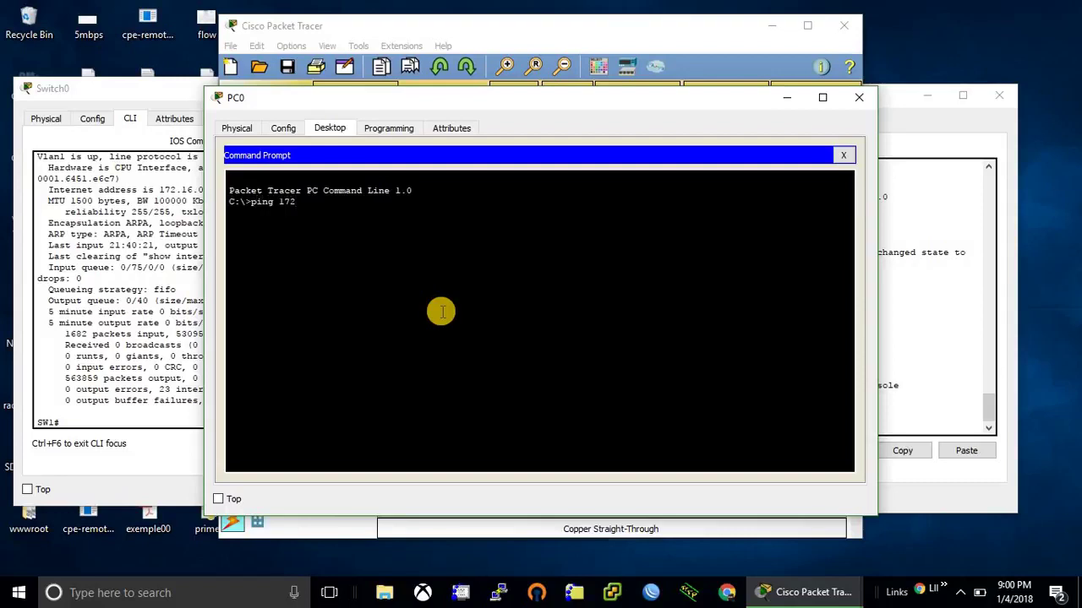
type(".16.0.1")
key("Return")
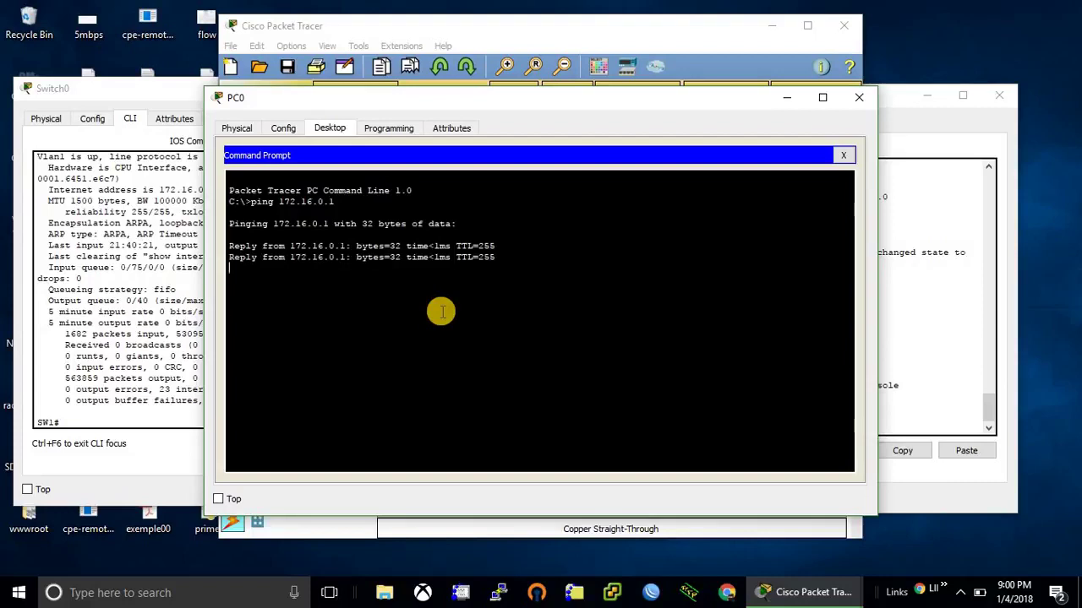
key("ctrl+c")
key("Up")
key("BackSpace")
type("2")
key("Return")
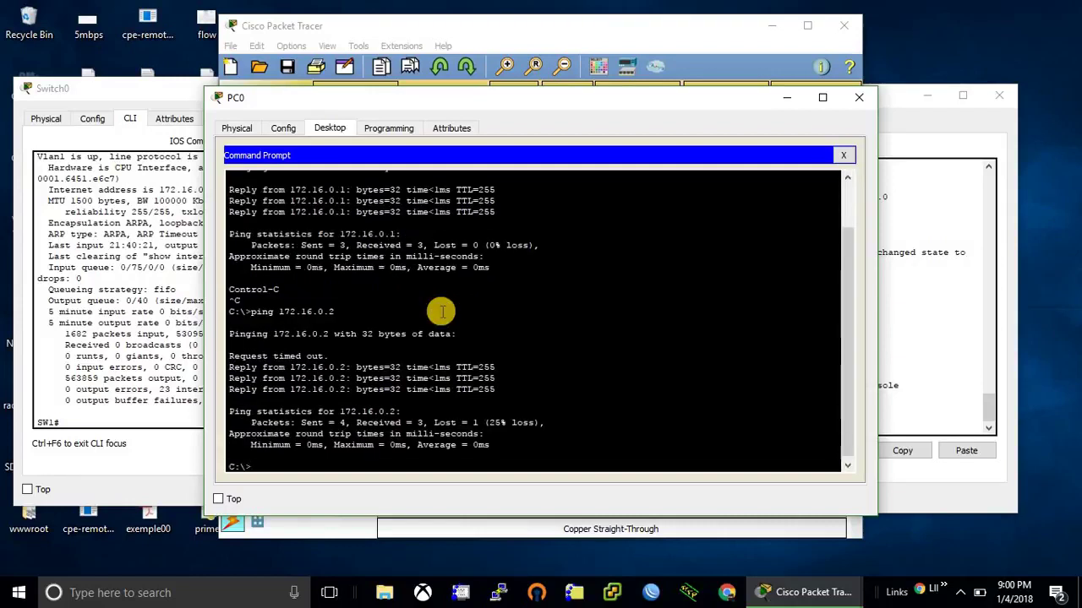
Step: Telnet from PC0 to the router at 172.16.0.1
type("ping")
key("BackSpace")
key("BackSpace")
key("BackSpace")
key("BackSpace")
type("telnet 172.16.0.1")
key("Return")
Step: Close PC0's windows and put Router0's CLI into global configuration mode with configure terminal
left_click(843, 154)
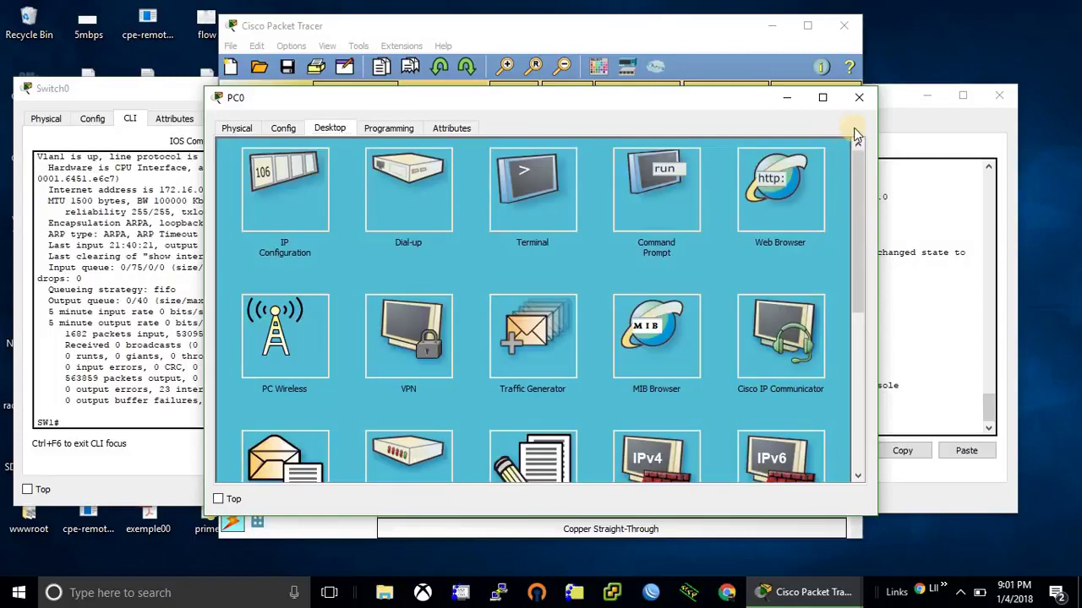
left_click(858, 97)
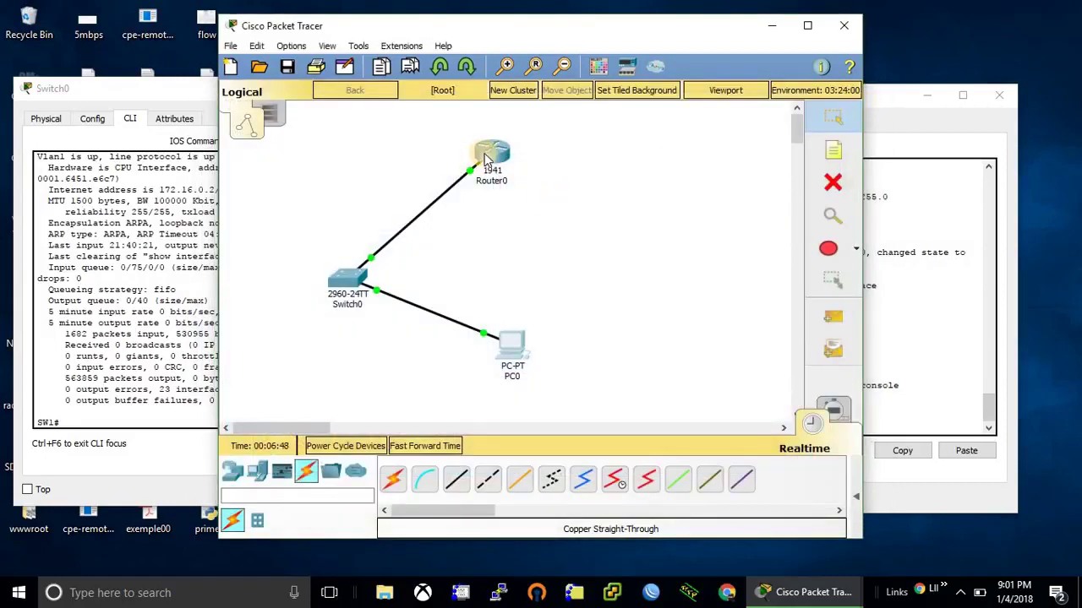
left_click(488, 157)
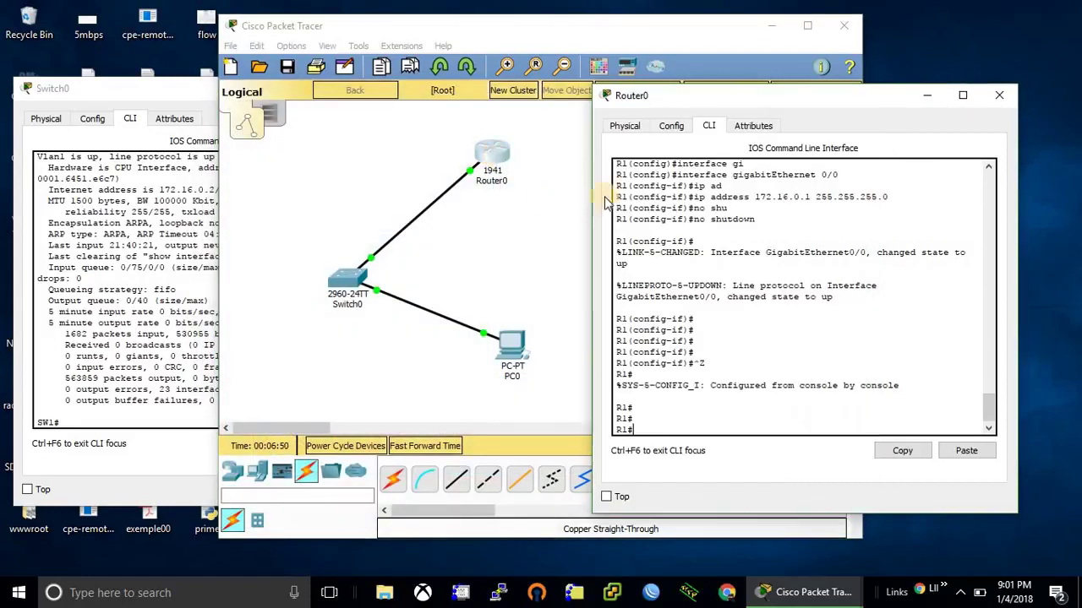
key("Return")
key("Return")
type("conf")
key("Tab")
type("t")
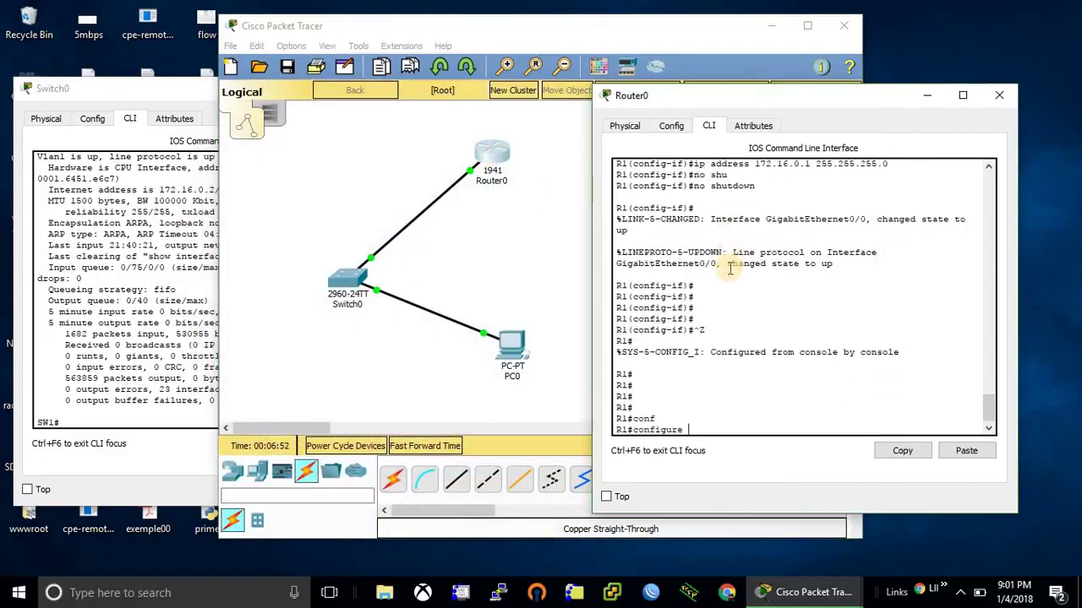
type("er")
key("Tab")
key("Return")
key("Return")
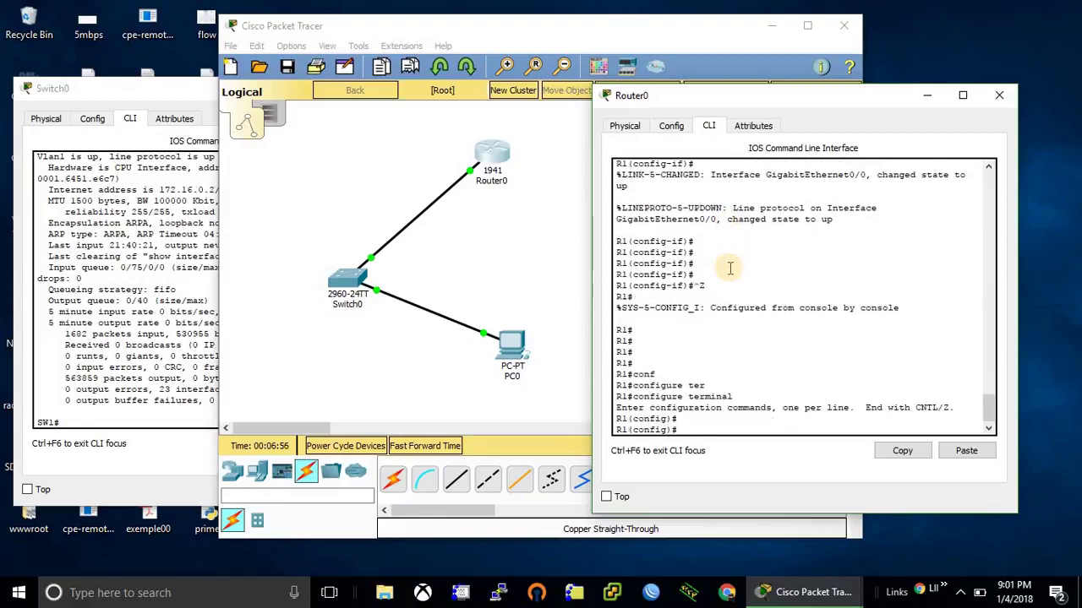
Step: Set an enable secret on Router0
type("ena")
key("Tab")
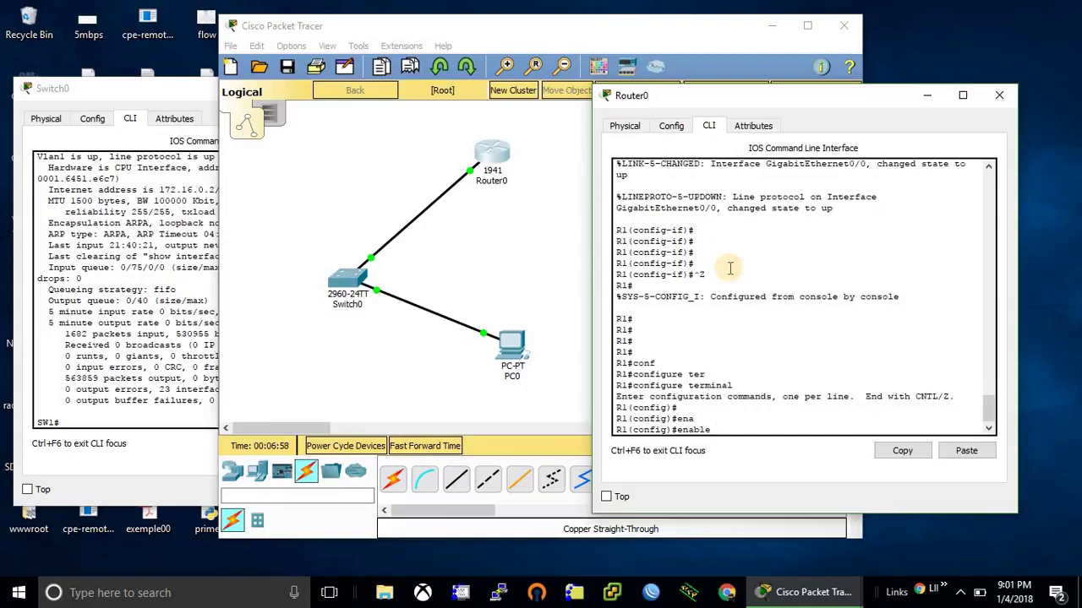
type("se")
key("Tab")
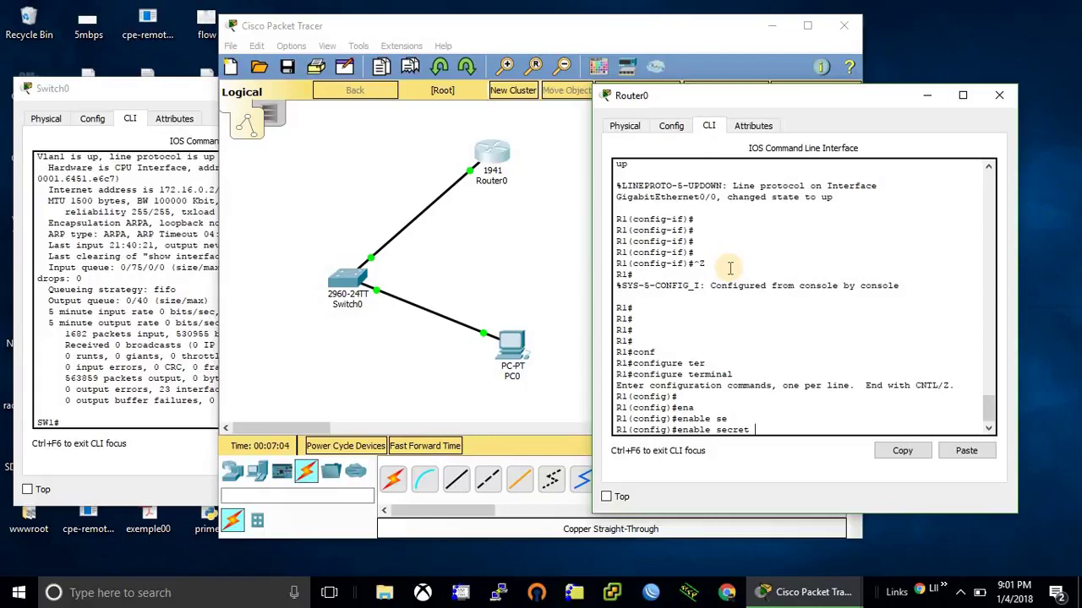
type("enable")
key("Return")
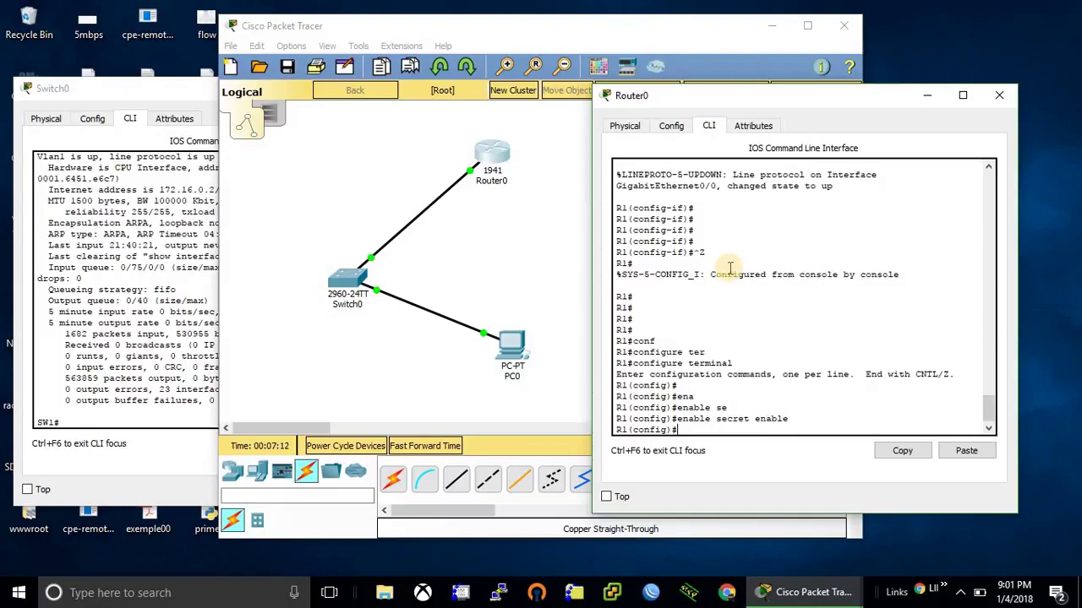
Step: Enter line vty 0 4 on Router0 and set the VTY line password
type("lin")
key("Tab")
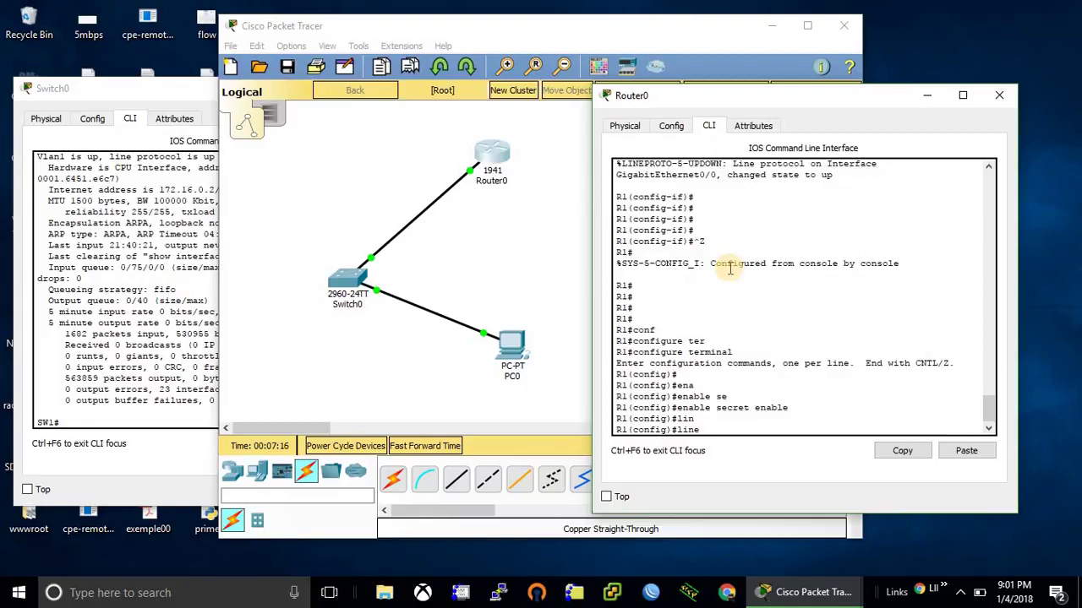
type("vt")
key("Tab")
type("0 4")
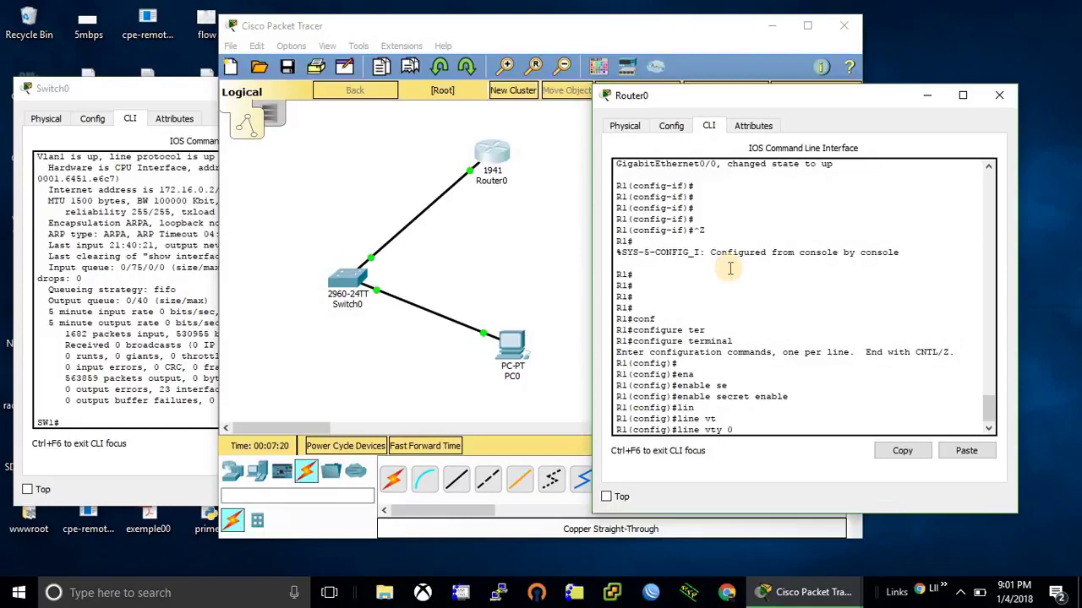
key("Return")
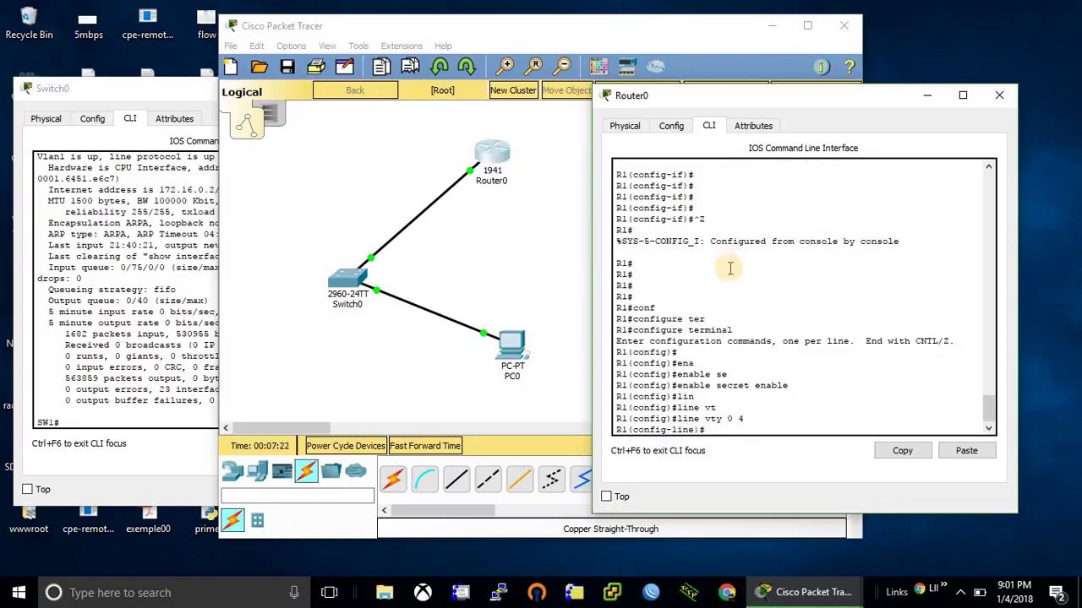
type("pass")
key("Tab")
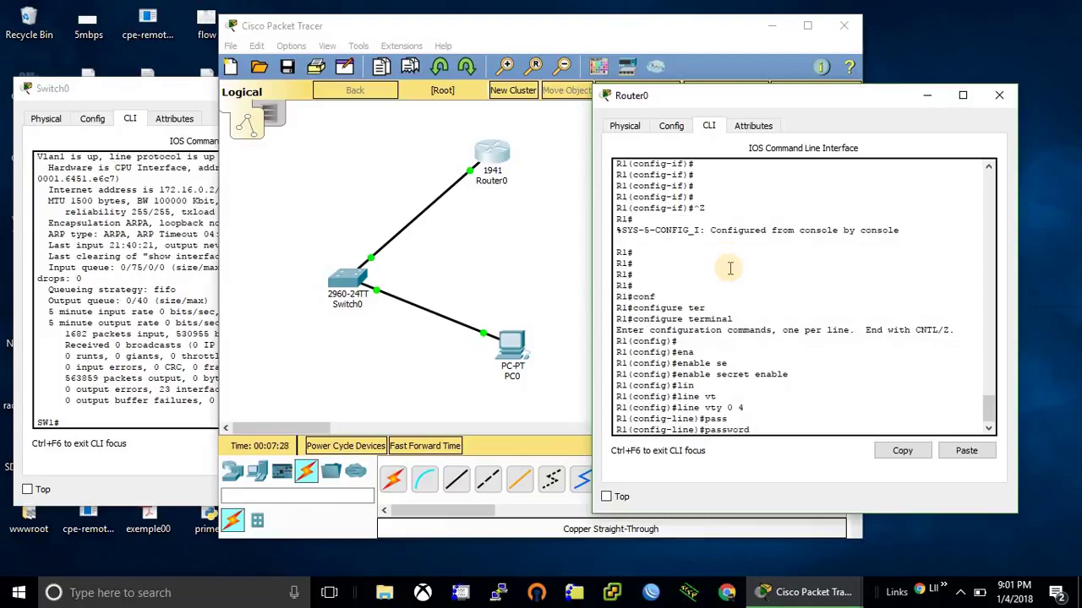
type("vtypassword")
key("Return")
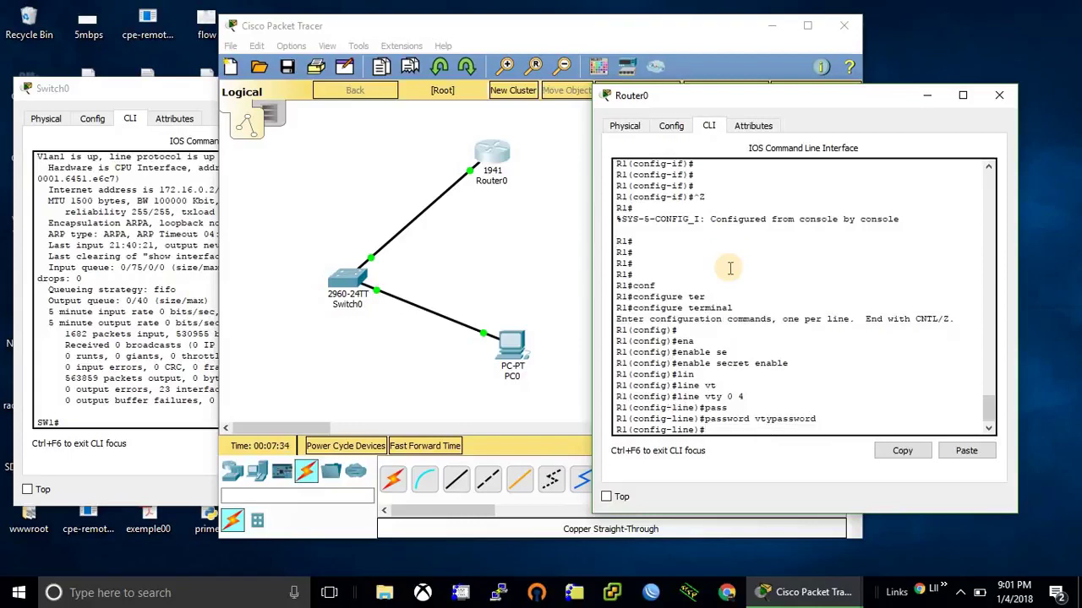
Step: Require login on Router0's VTY lines and exit configuration mode with Ctrl+Z
type("login")
key("Return")
key("Up")
key("Return")
key("Return")
key("Return")
key("ctrl+z")
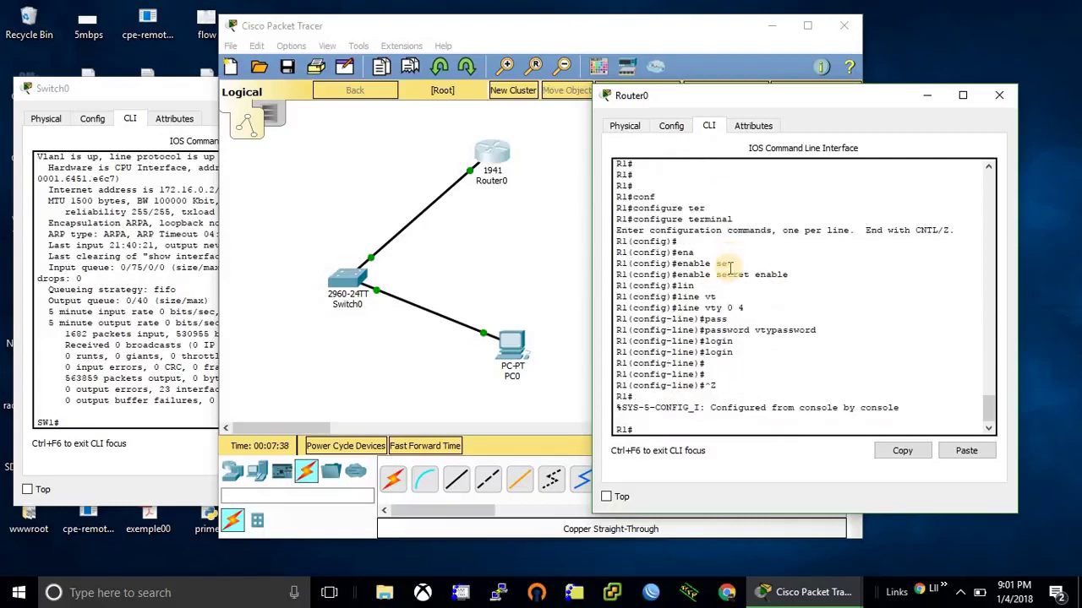
Step: Put Switch0's CLI into global configuration mode with configure terminal
left_click(346, 282)
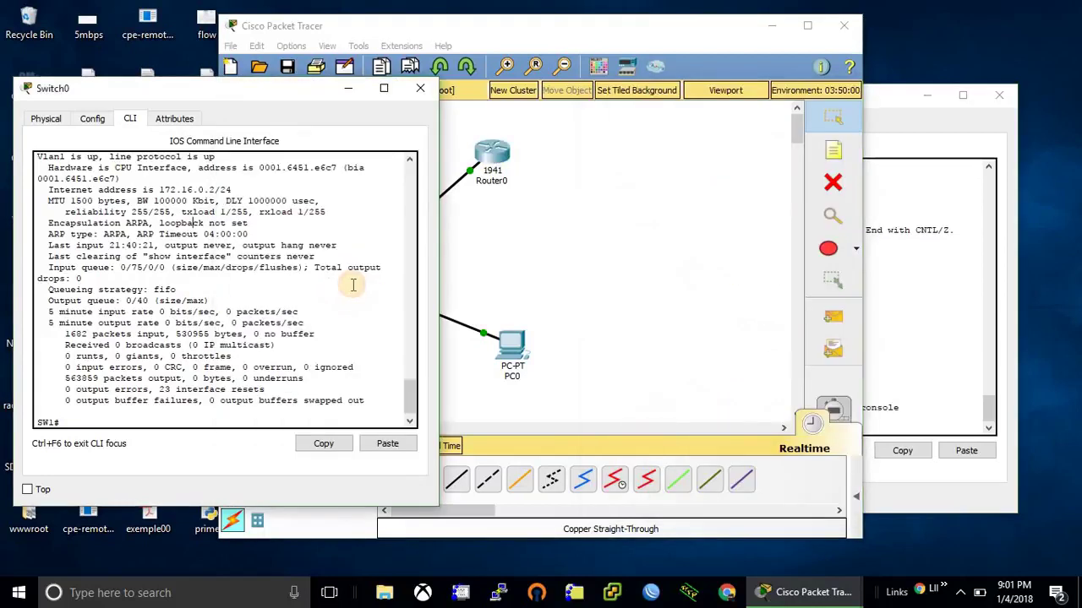
type("conf")
key("Tab")
type("ter")
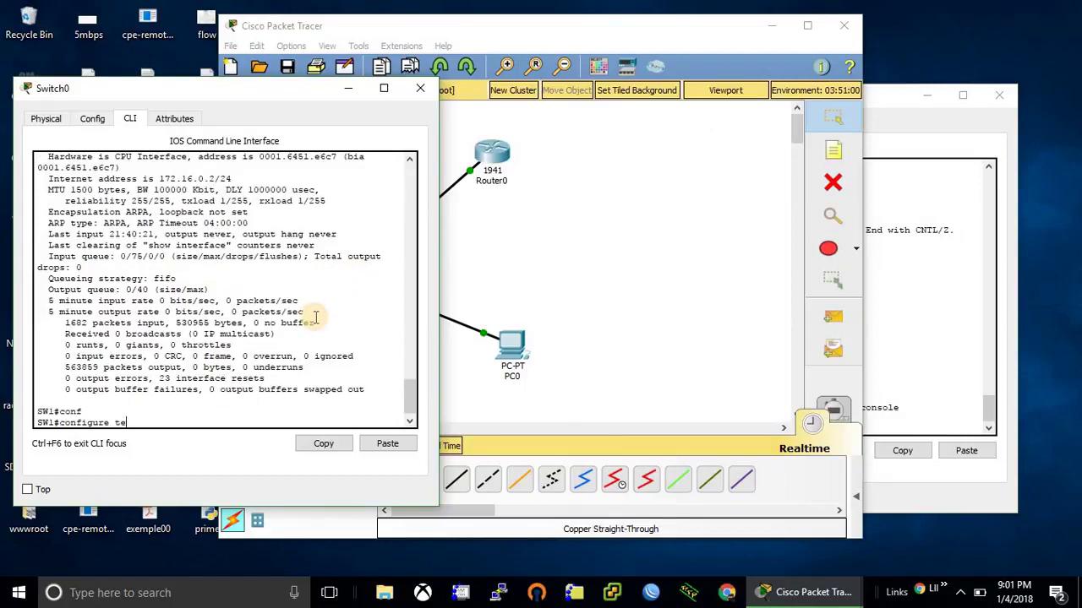
key("Tab")
key("Return")
key("Return")
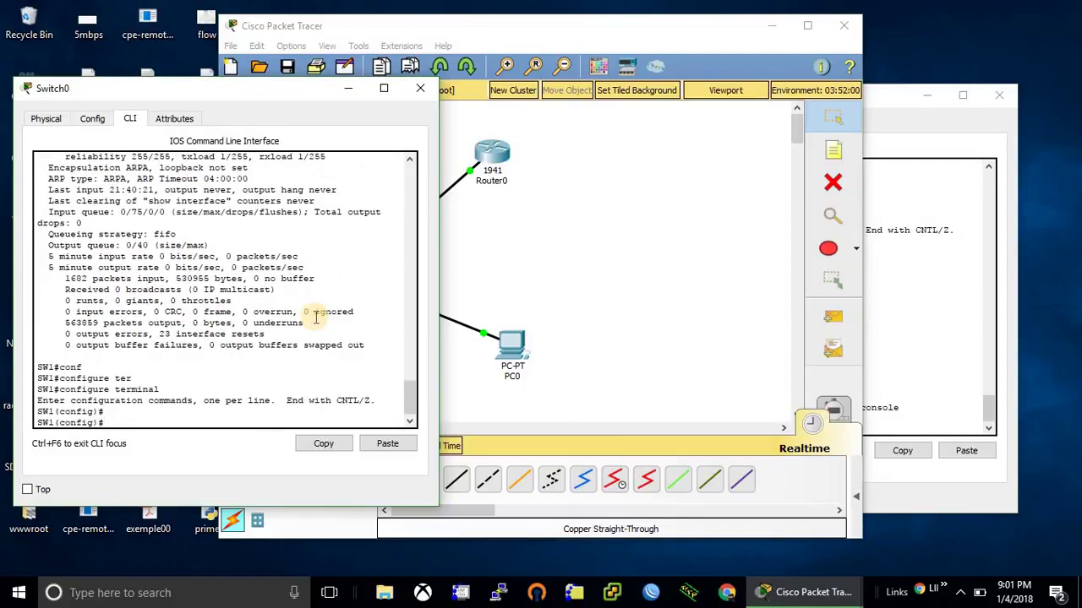
Step: Set an enable secret on Switch0
type("en")
key("Tab")
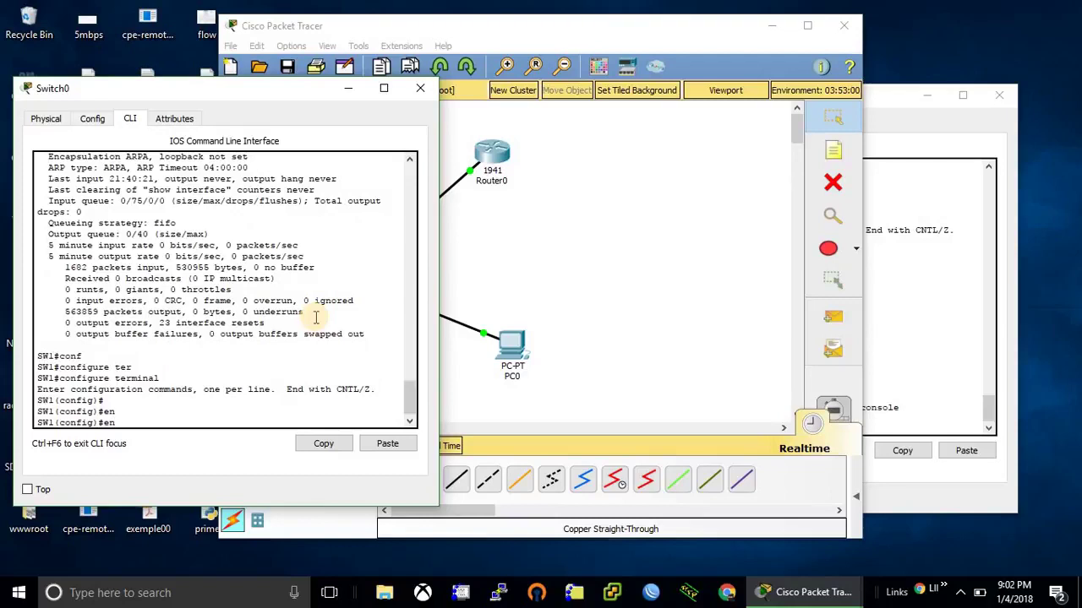
type("a")
key("Tab")
type("e")
key("Tab")
key("BackSpace")
type("se")
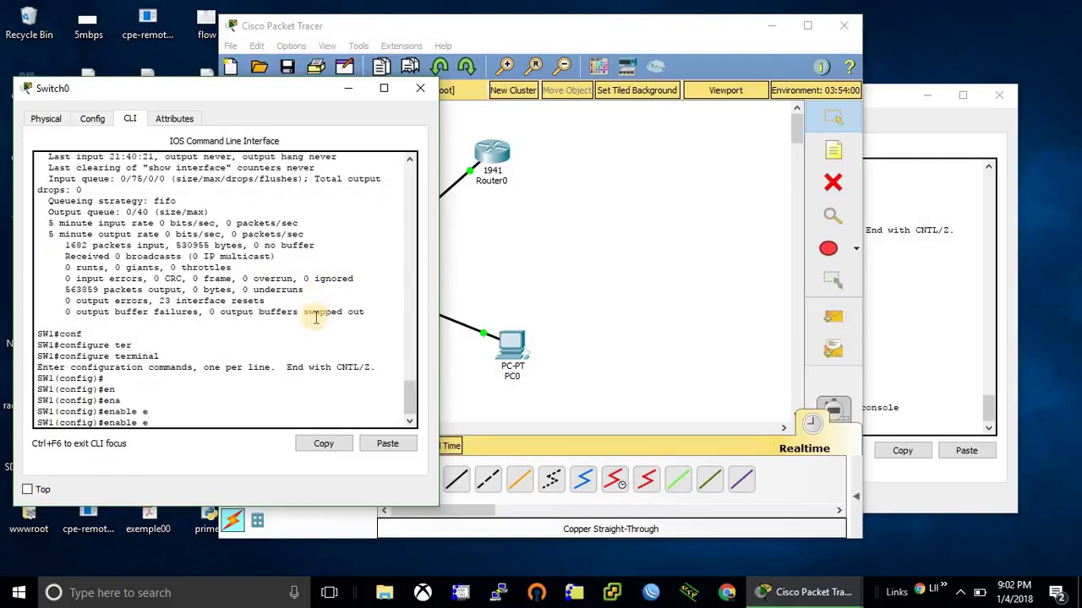
key("Tab")
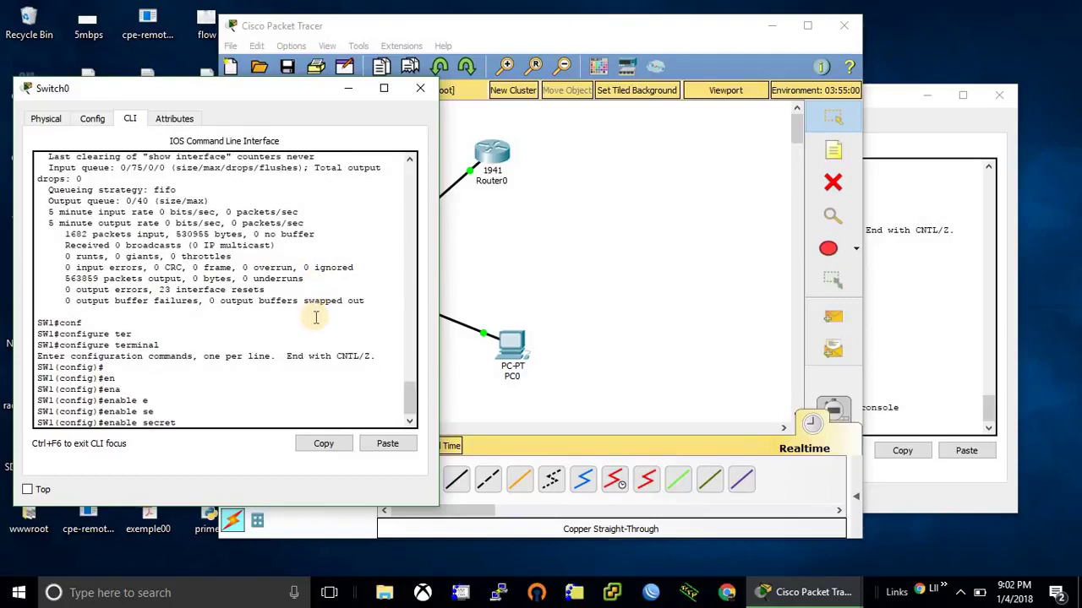
type("enable")
key("Return")
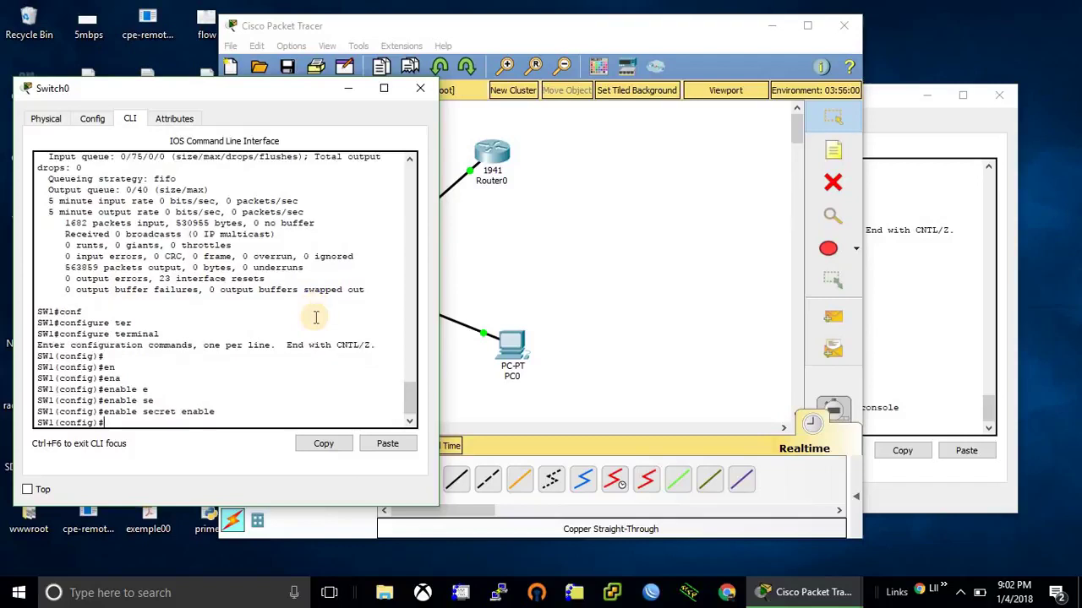
Step: Enter line vty 0 4 on Switch0 and set the VTY line password
type("lin")
key("Tab")
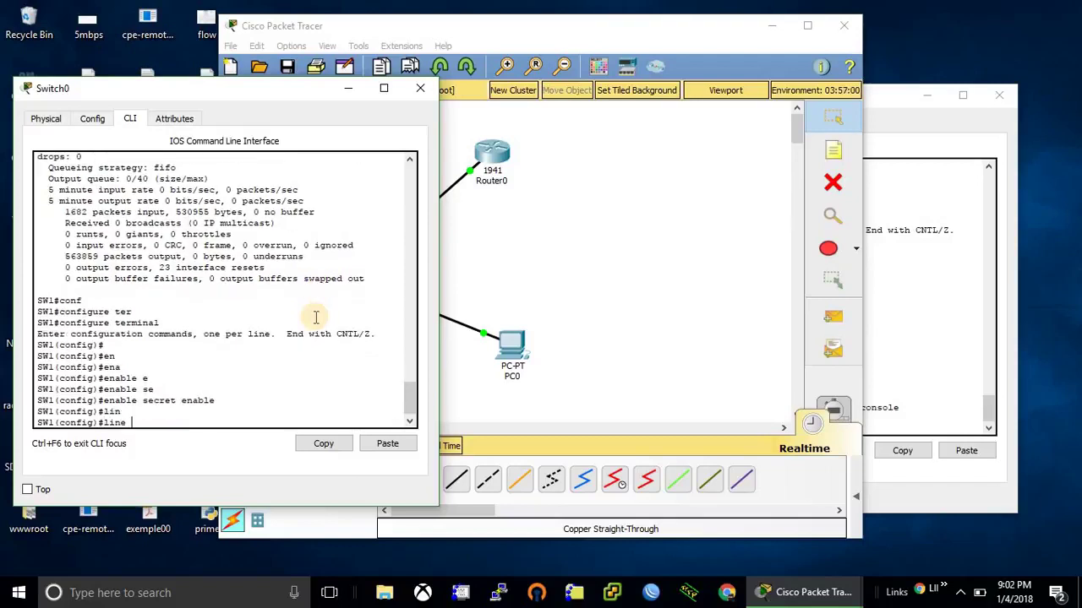
type("vt")
key("Tab")
type("0 4")
key("Return")
type("pass")
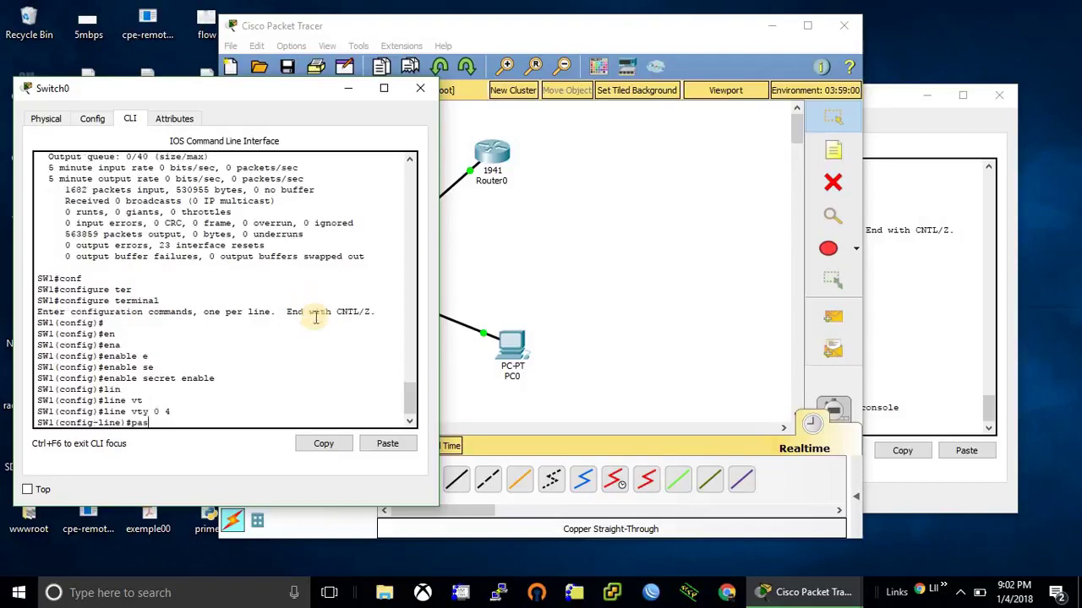
key("Tab")
type("vtypassword")
key("Return")
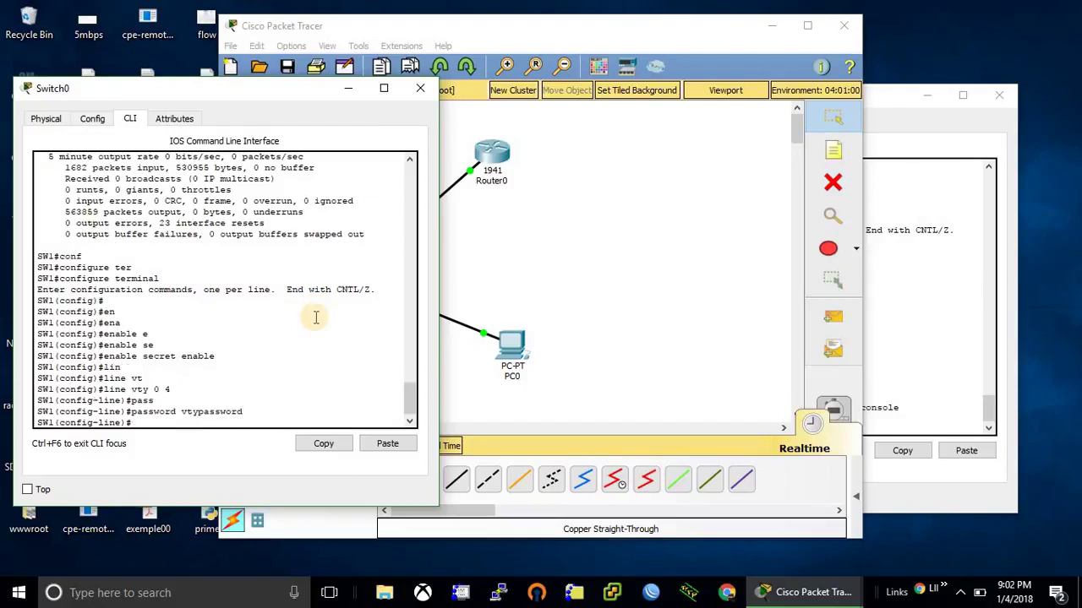
Step: Require login on Switch0's VTY lines and exit configuration mode with Ctrl+Z
type("login")
key("Tab")
key("Return")
key("Return")
key("ctrl+z")
key("Return")
key("Return")
Step: Open PC0's Command Prompt from its Desktop
left_click(549, 212)
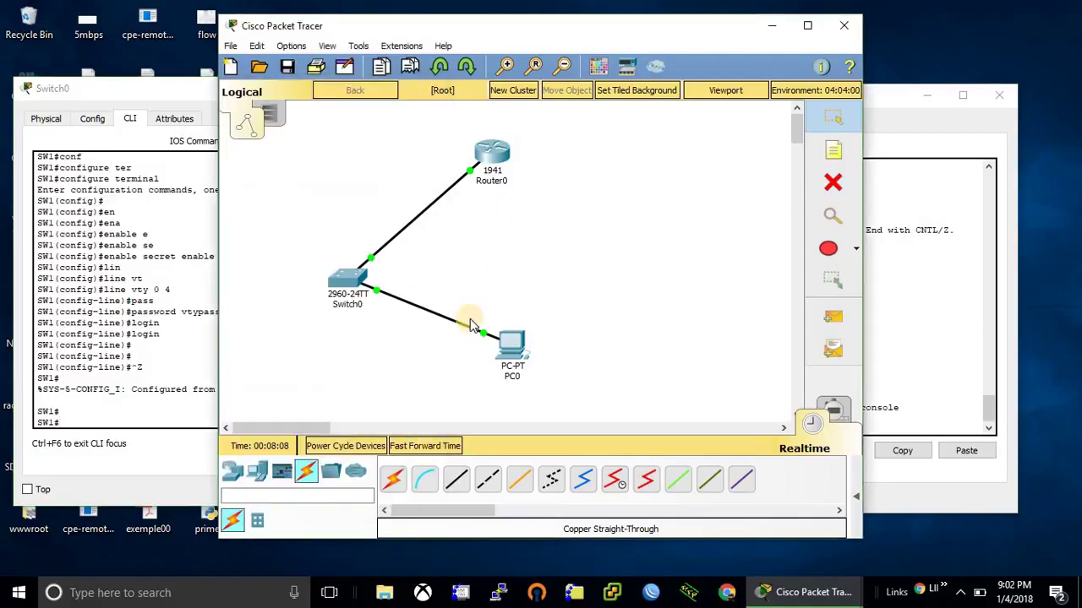
left_click(521, 363)
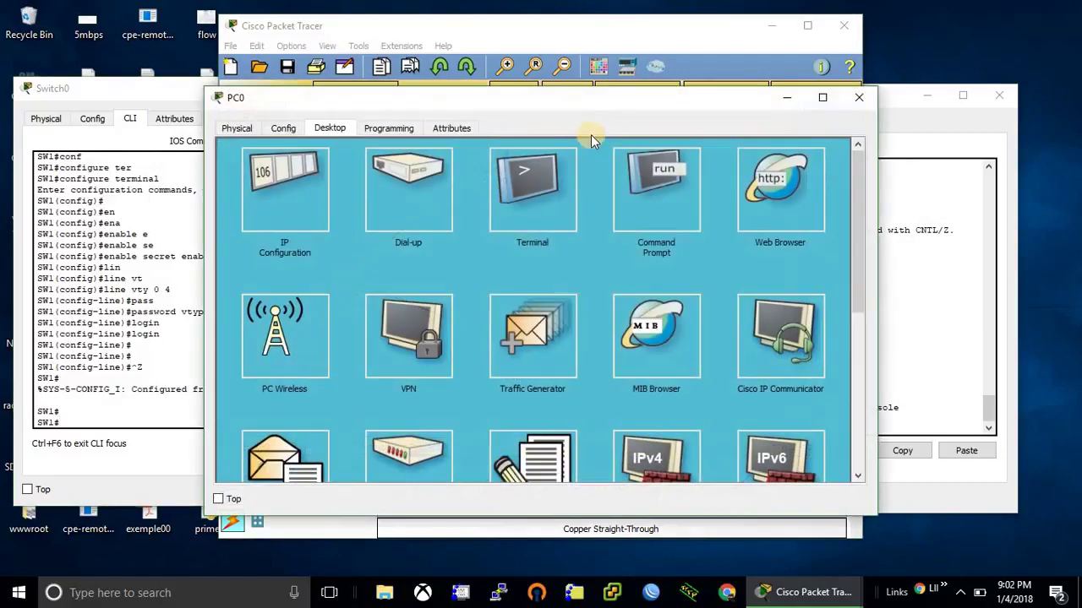
left_click(629, 192)
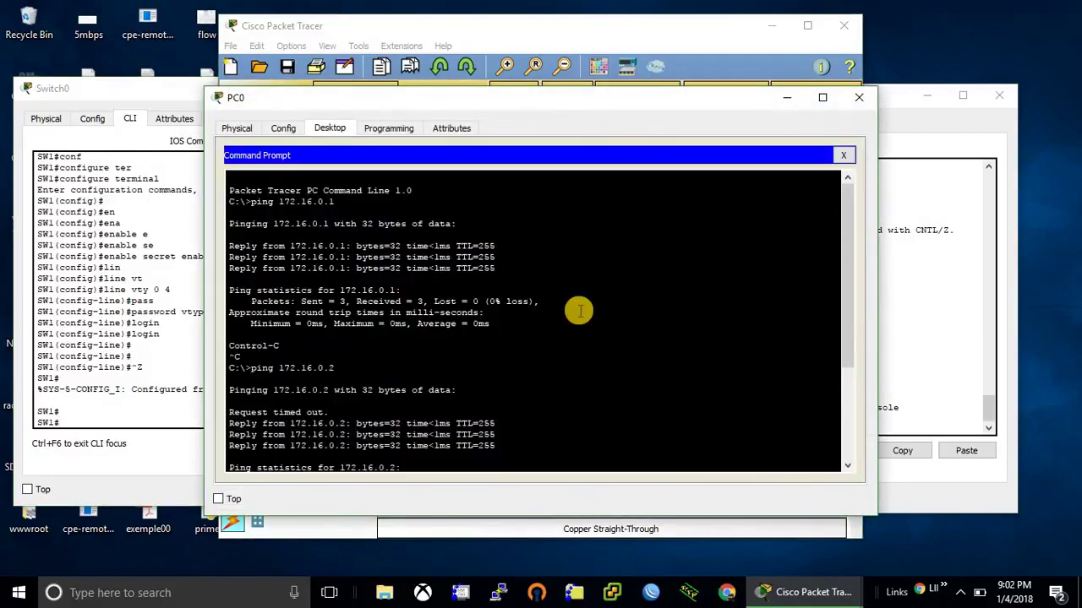
left_click_drag(847, 336, 844, 461)
Step: Telnet to Router0 at 172.16.0.1, log in, and enter privileged mode with enable
key("Up")
key("BackSpace")
type("172.16.0.1")
key("Return")
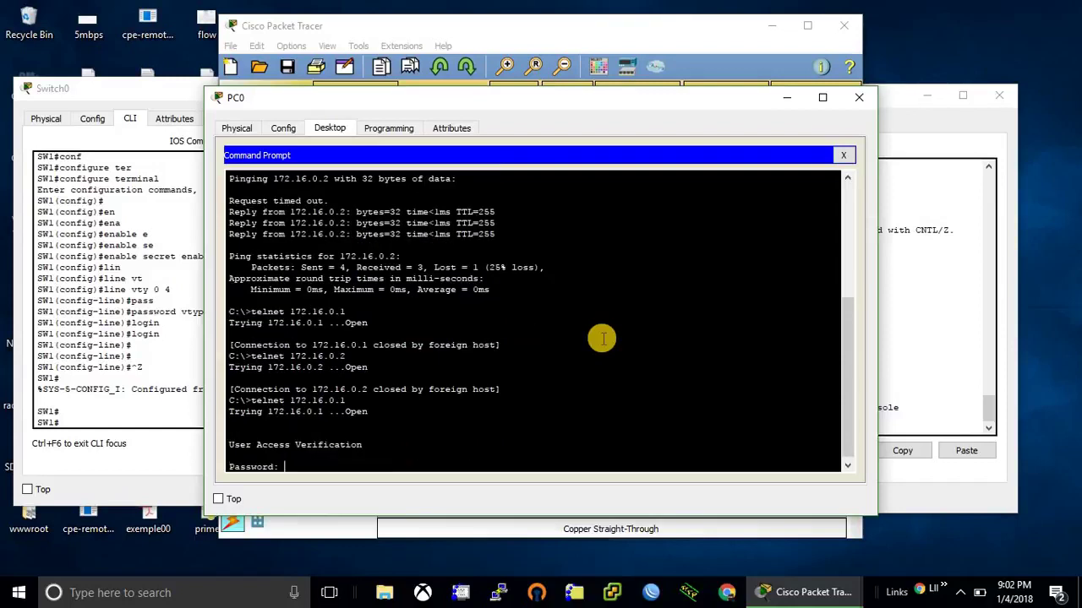
key("Return")
type("en")
key("Tab")
key("Return")
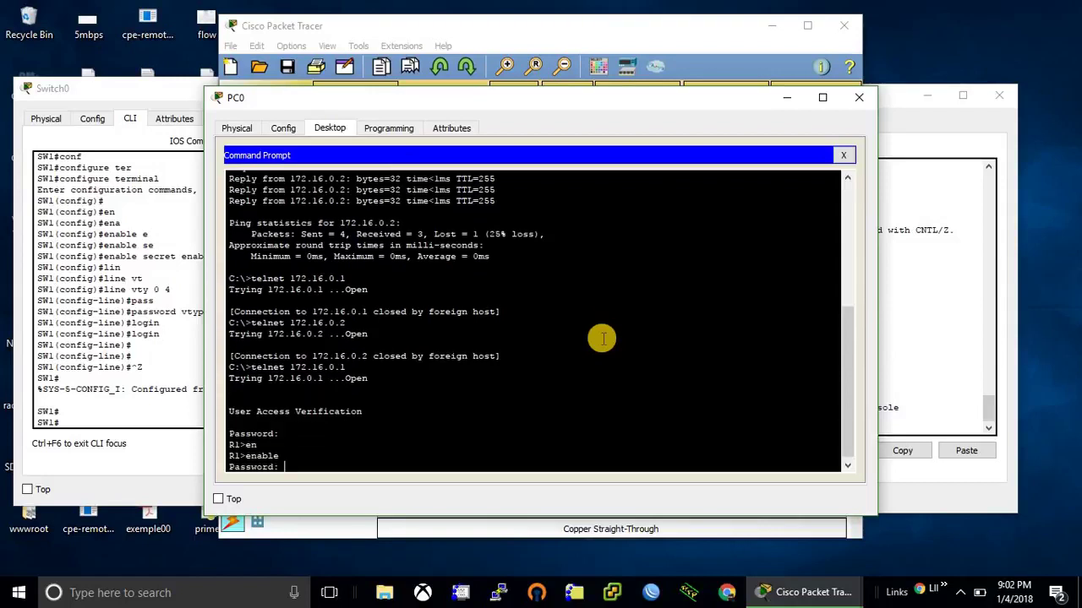
key("Return")
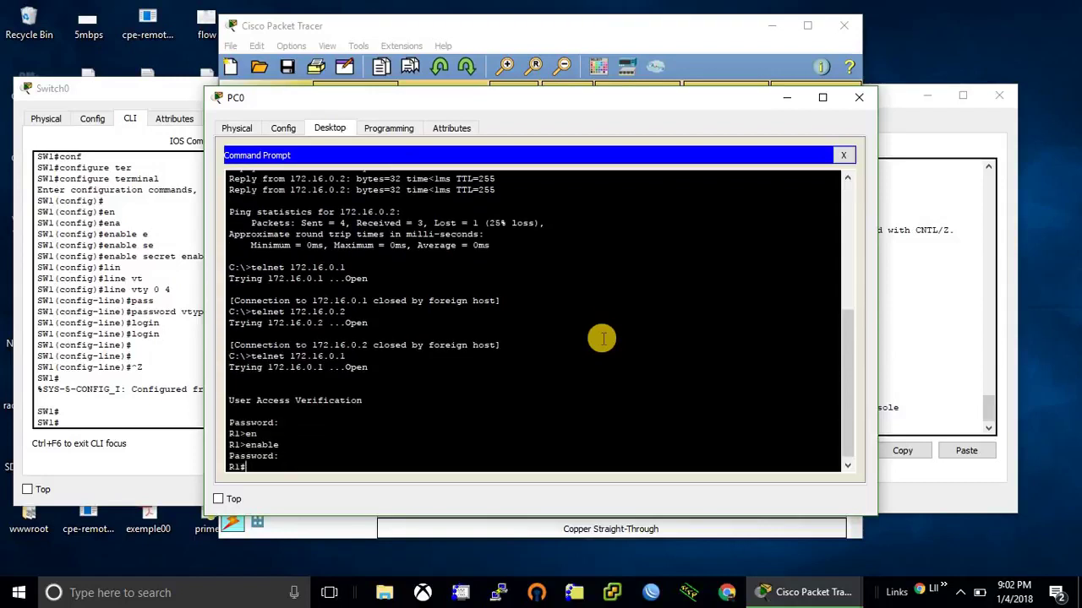
Step: Display Router0's running-config, page through it, and exit the telnet session
type("sh")
key("Tab")
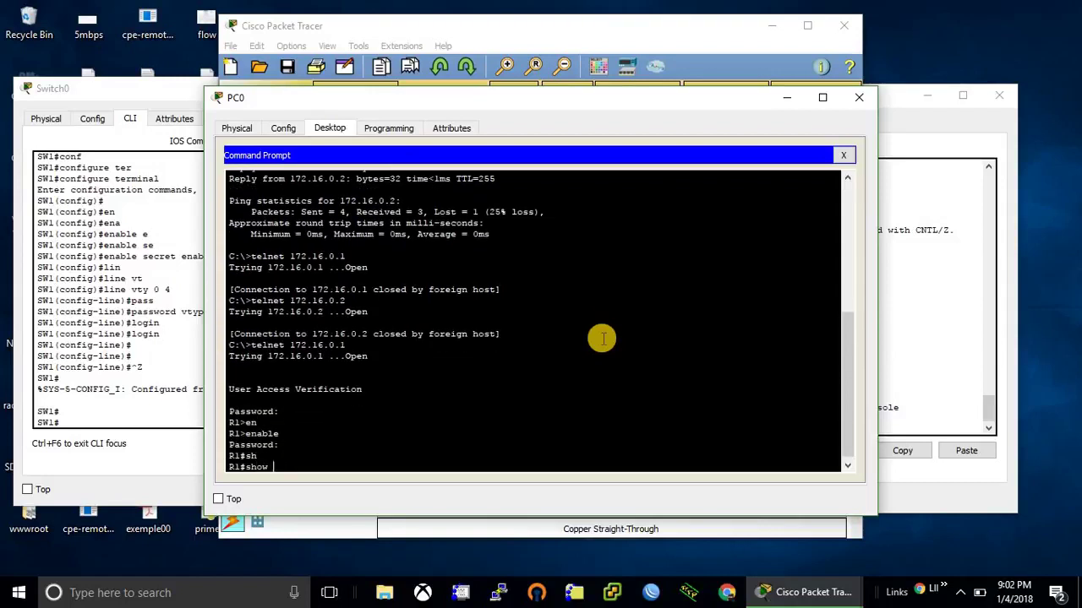
type("ru")
key("Tab")
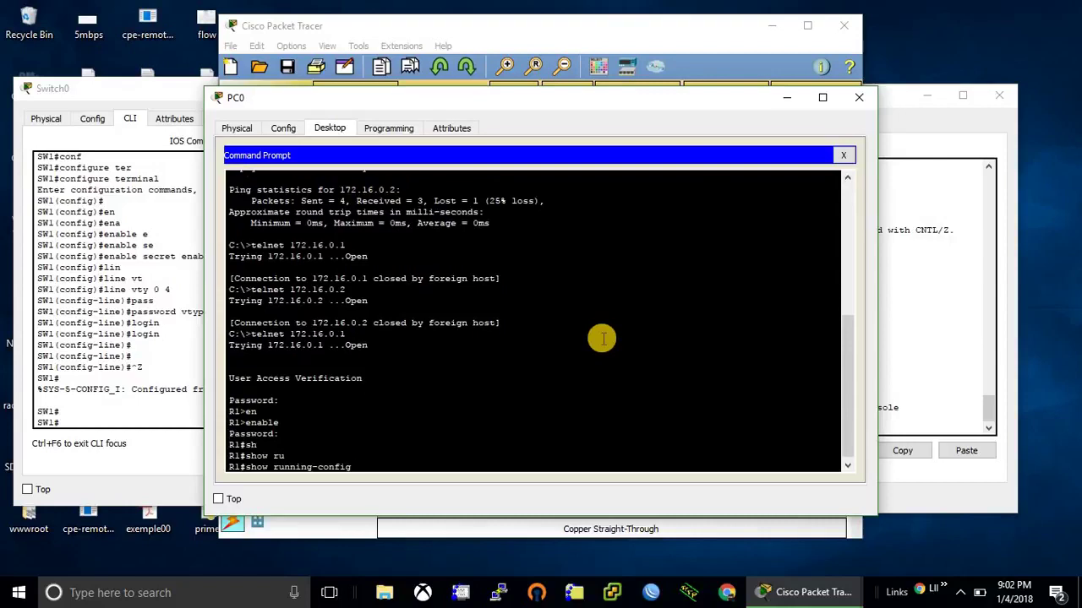
key("Return")
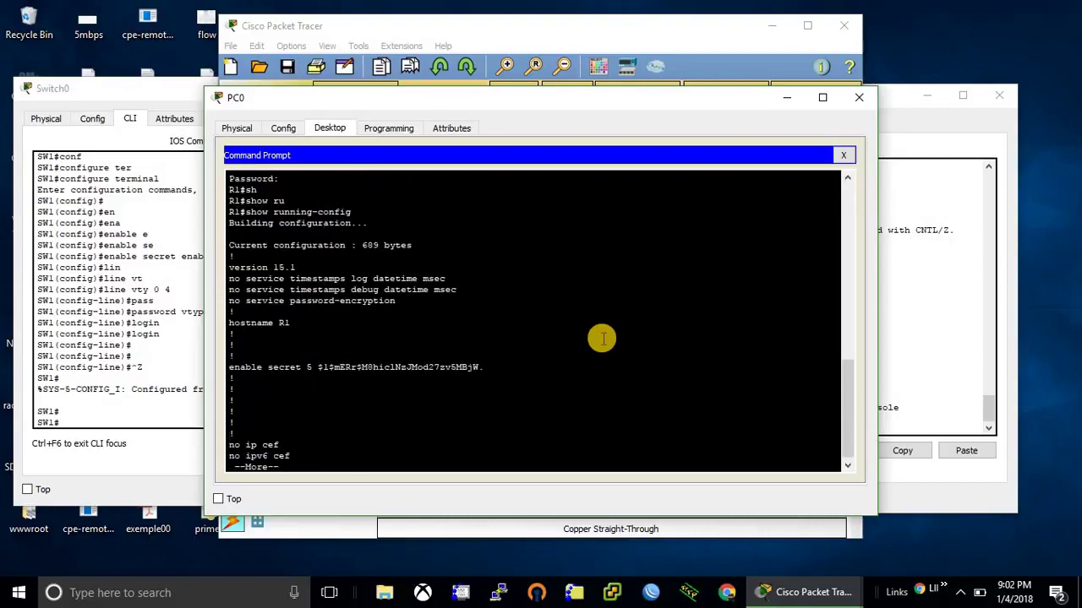
key("space")
key("space")
type("exit")
key("Return")
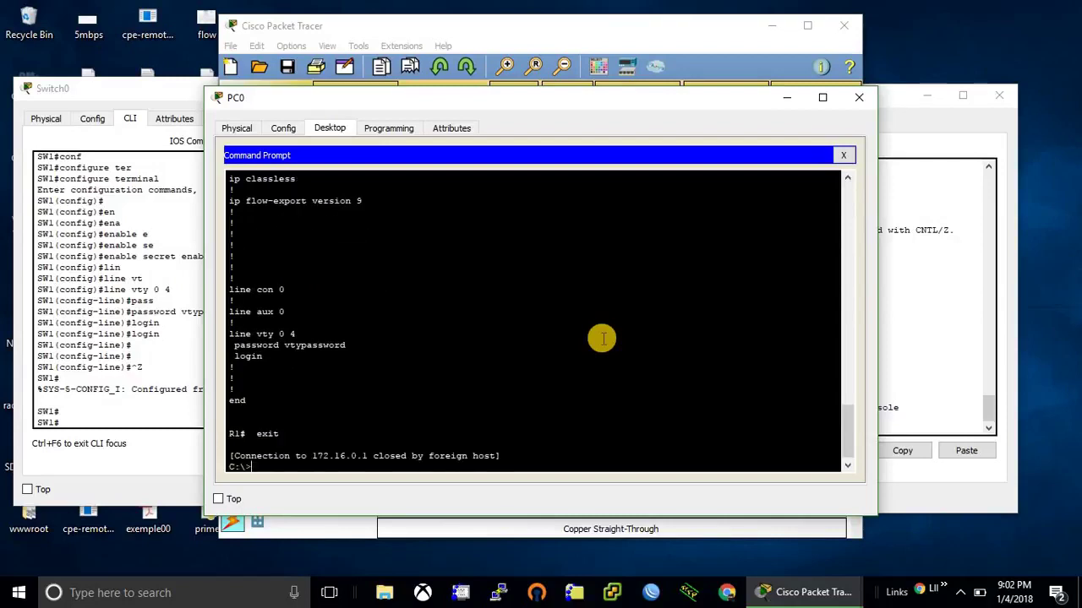
Step: Telnet to Switch0 at 172.16.0.2, log in, and enter privileged mode with enable
type("telnet 172.16.0.")
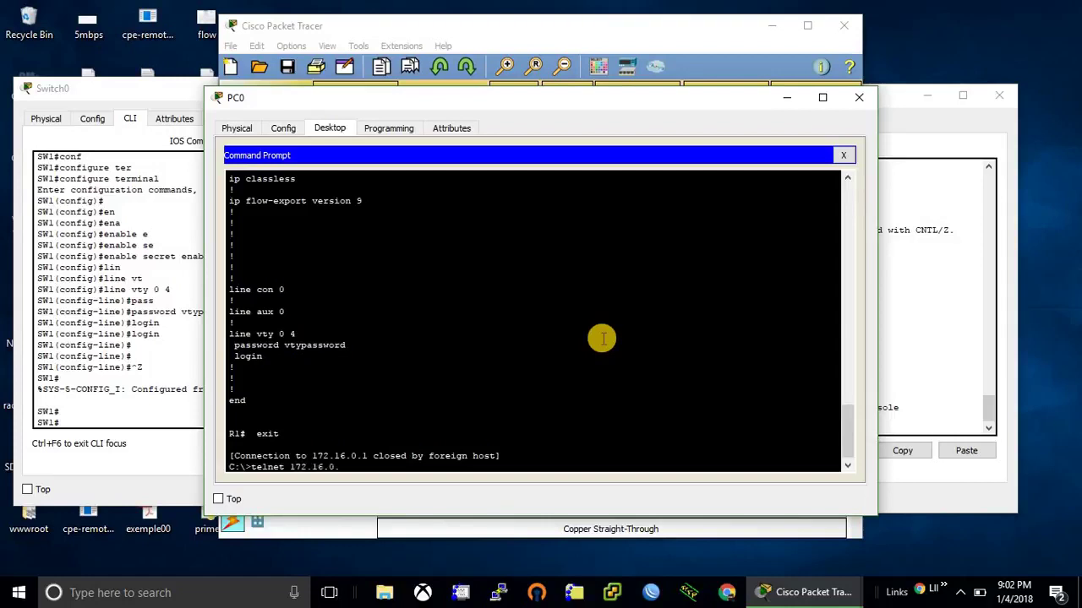
type("2")
key("Return")
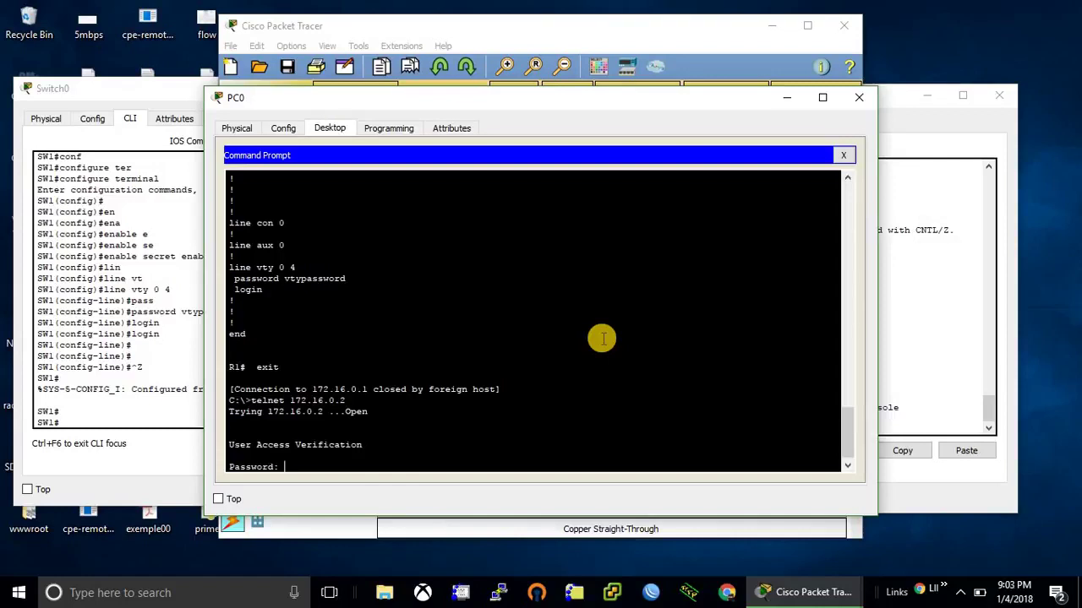
key("Return")
type("en")
key("Tab")
key("Return")
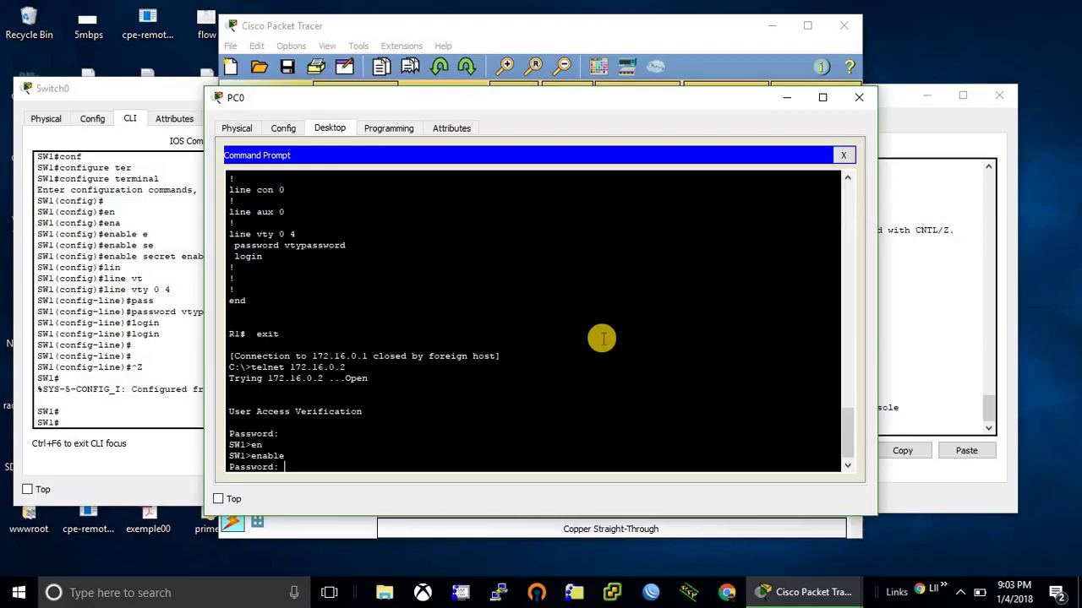
key("Return")
Step: Run show running-config on Switch0 and page through the output
type("show")
key("Tab")
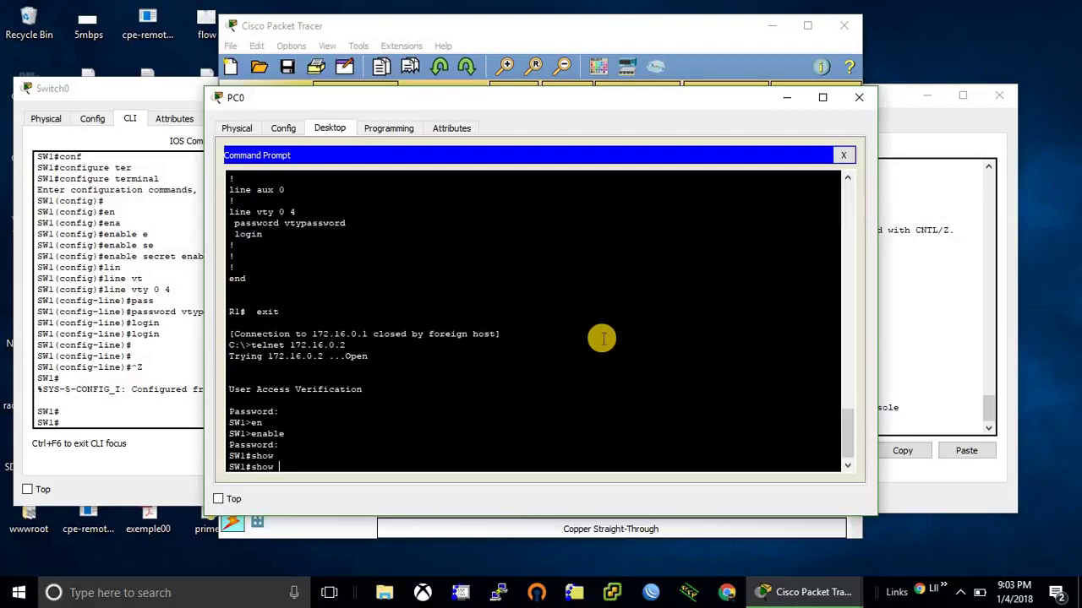
type("run")
key("Return")
key("space")
key("space")
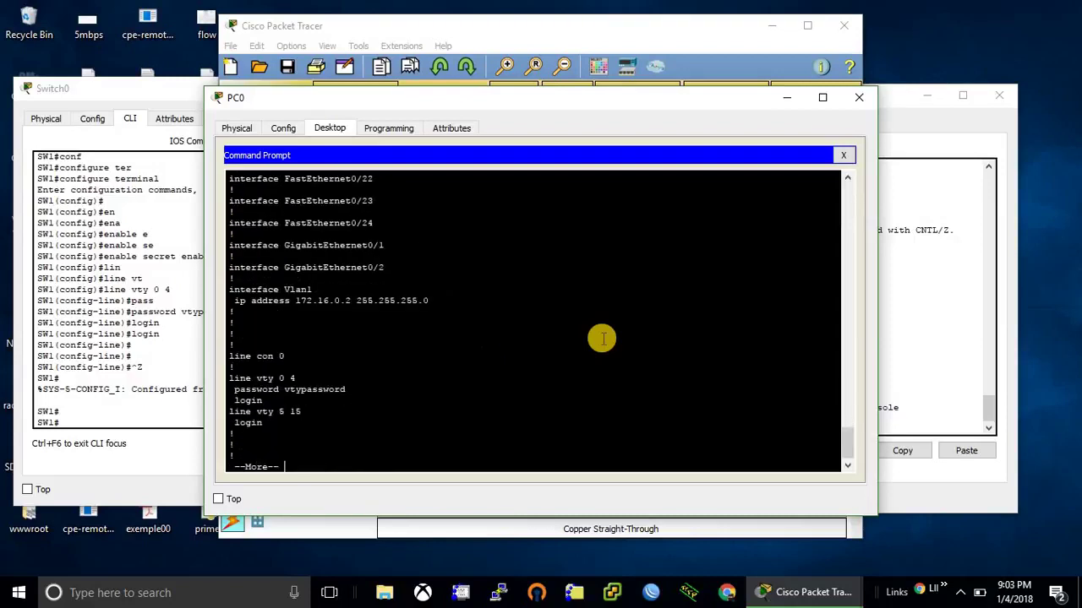